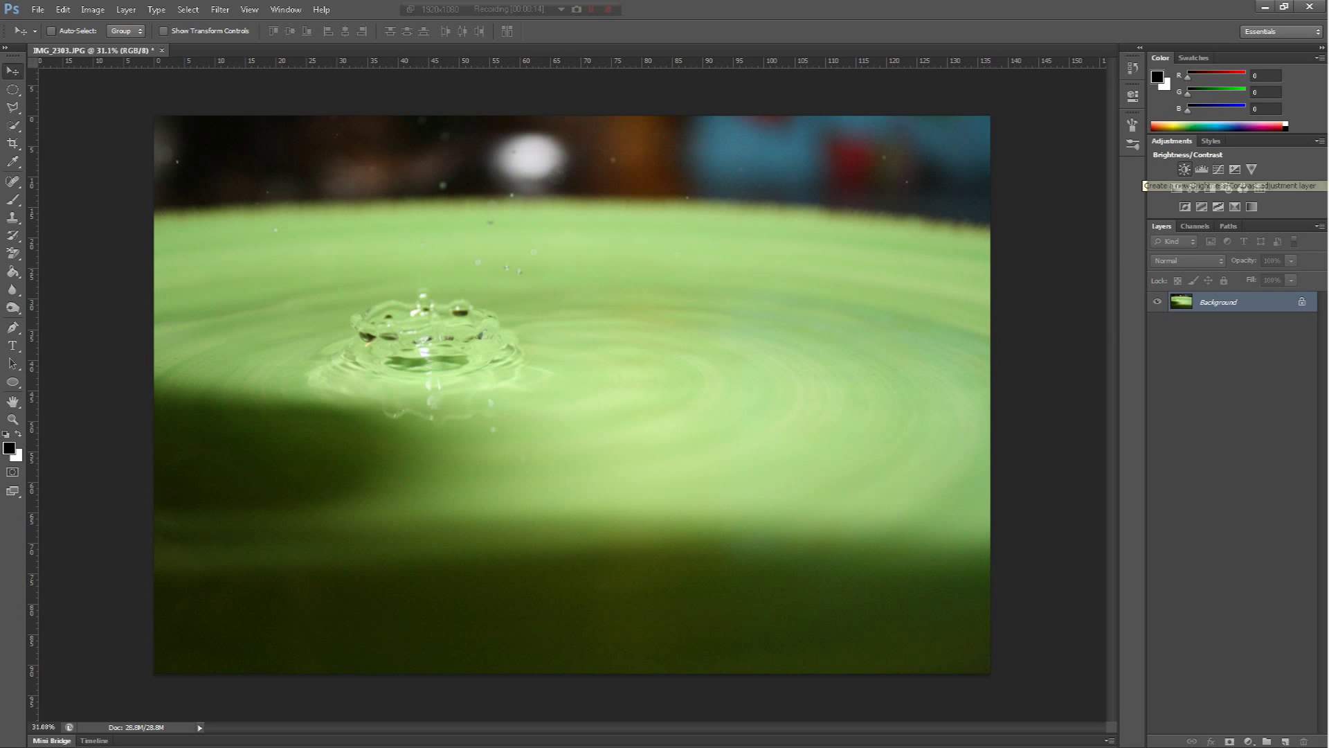
Try a Brightness/Contrast adjustment layer on the photo with contrast at 100 and at 2, and delete the layer
left_click(1185, 169)
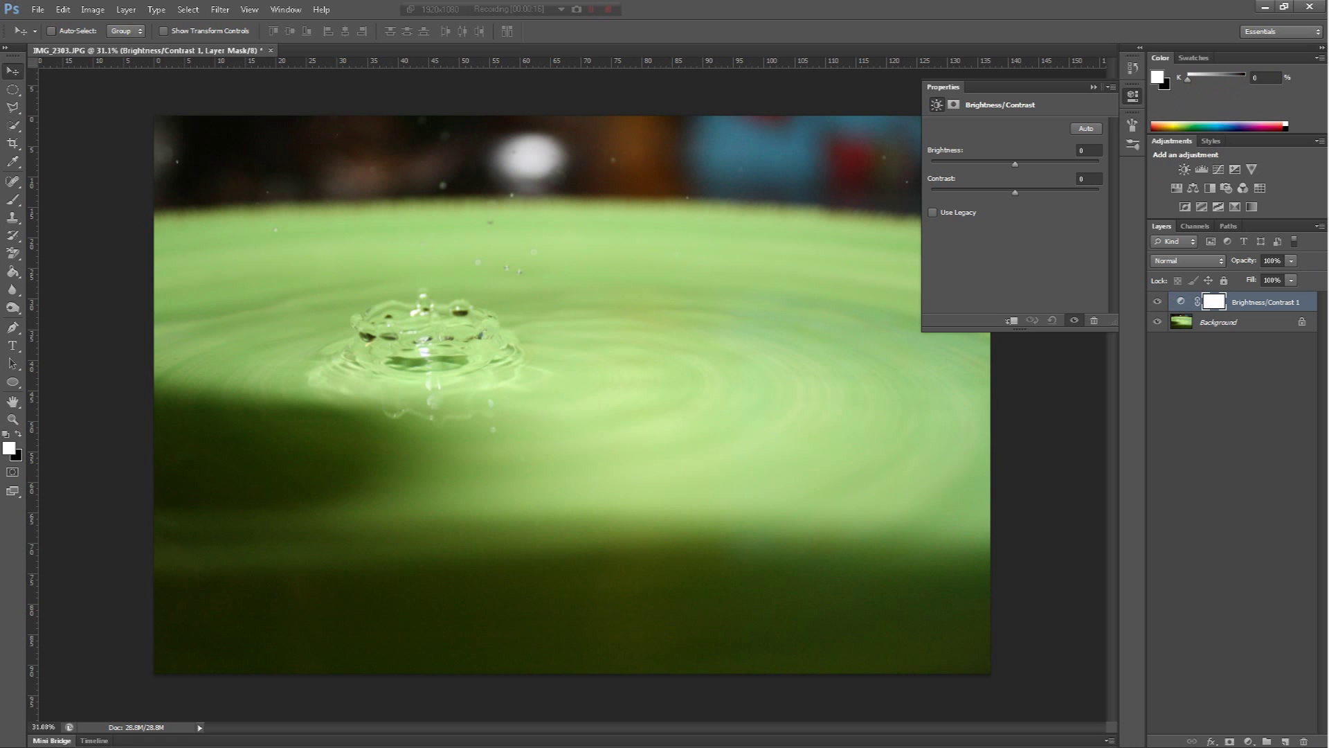
mouse_move(1016, 164)
left_mouse_down()
mouse_move(1073, 163)
mouse_move(958, 164)
mouse_move(1016, 163)
left_mouse_up()
left_click_drag(1008, 193, 1099, 192)
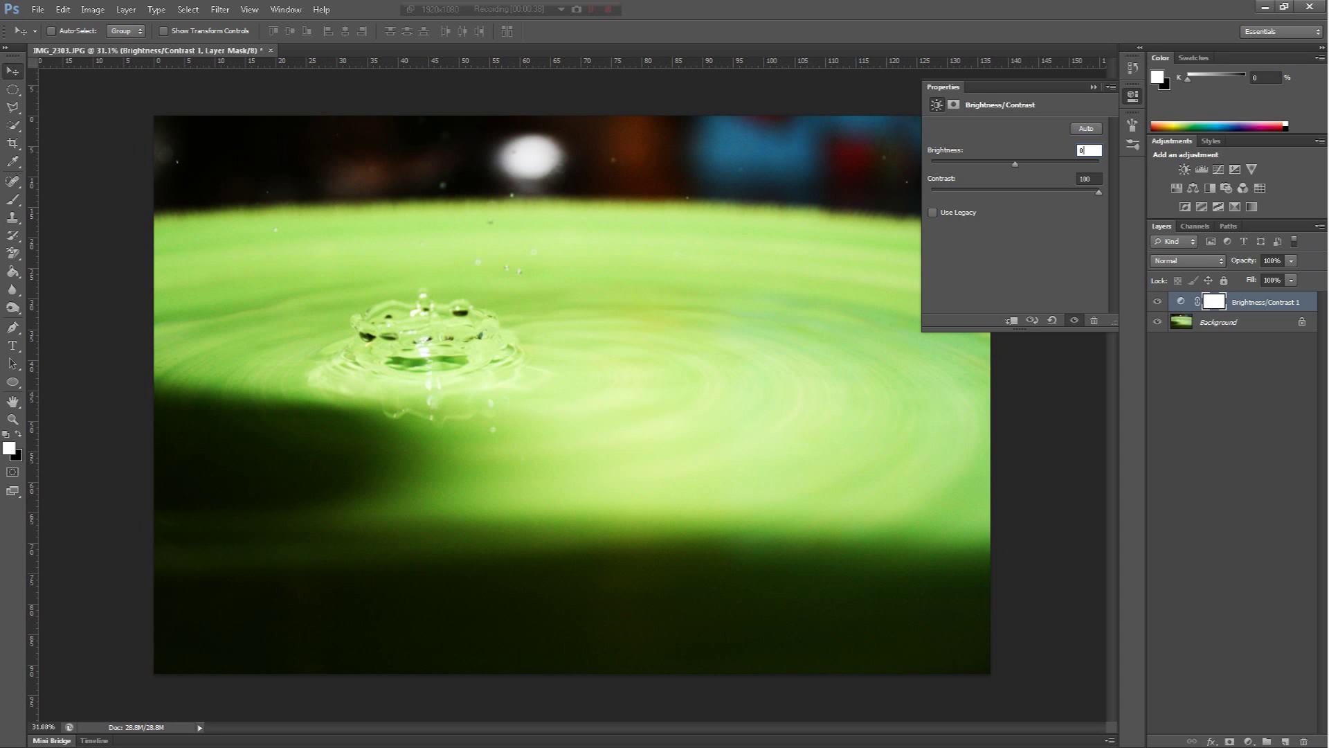
left_click_drag(1071, 192, 1017, 192)
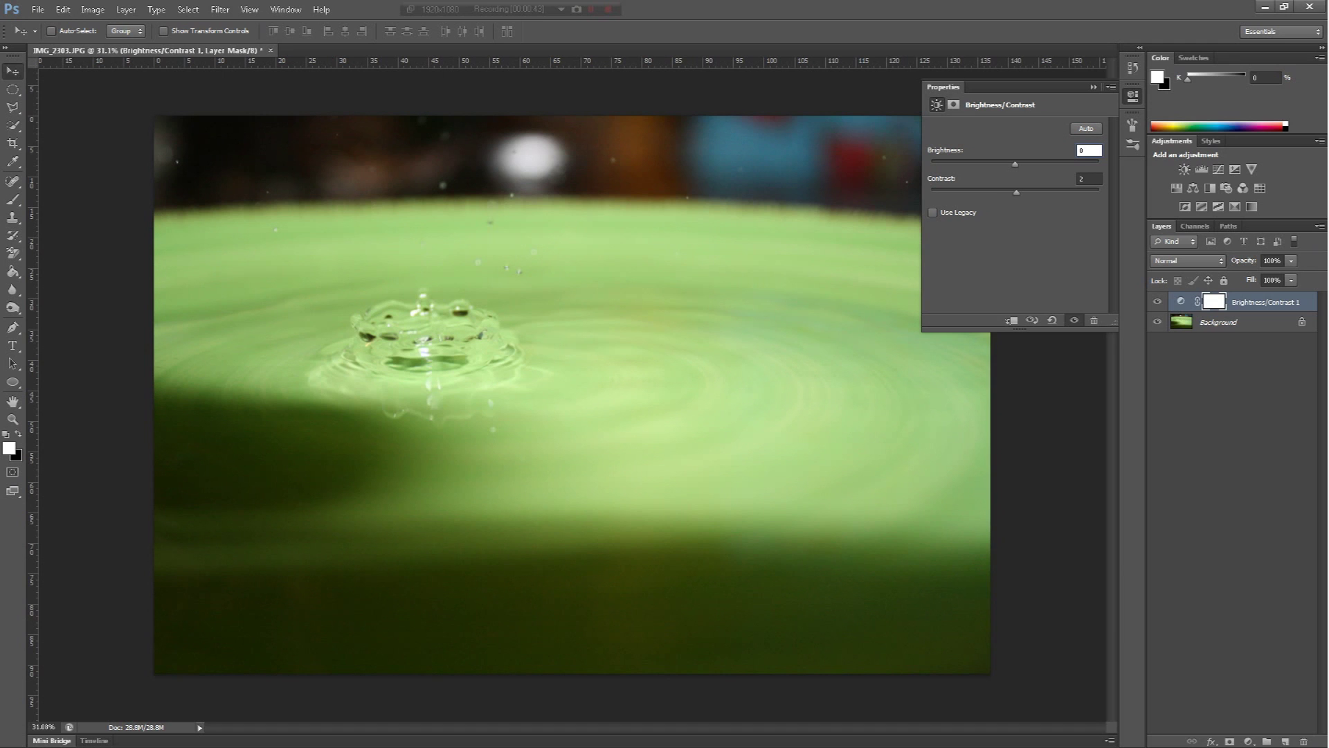
left_click(1093, 87)
left_click(1181, 302)
key("Delete")
Try a Levels adjustment layer with the black input at 19 and the white input at 220, and delete it
left_click(1201, 169)
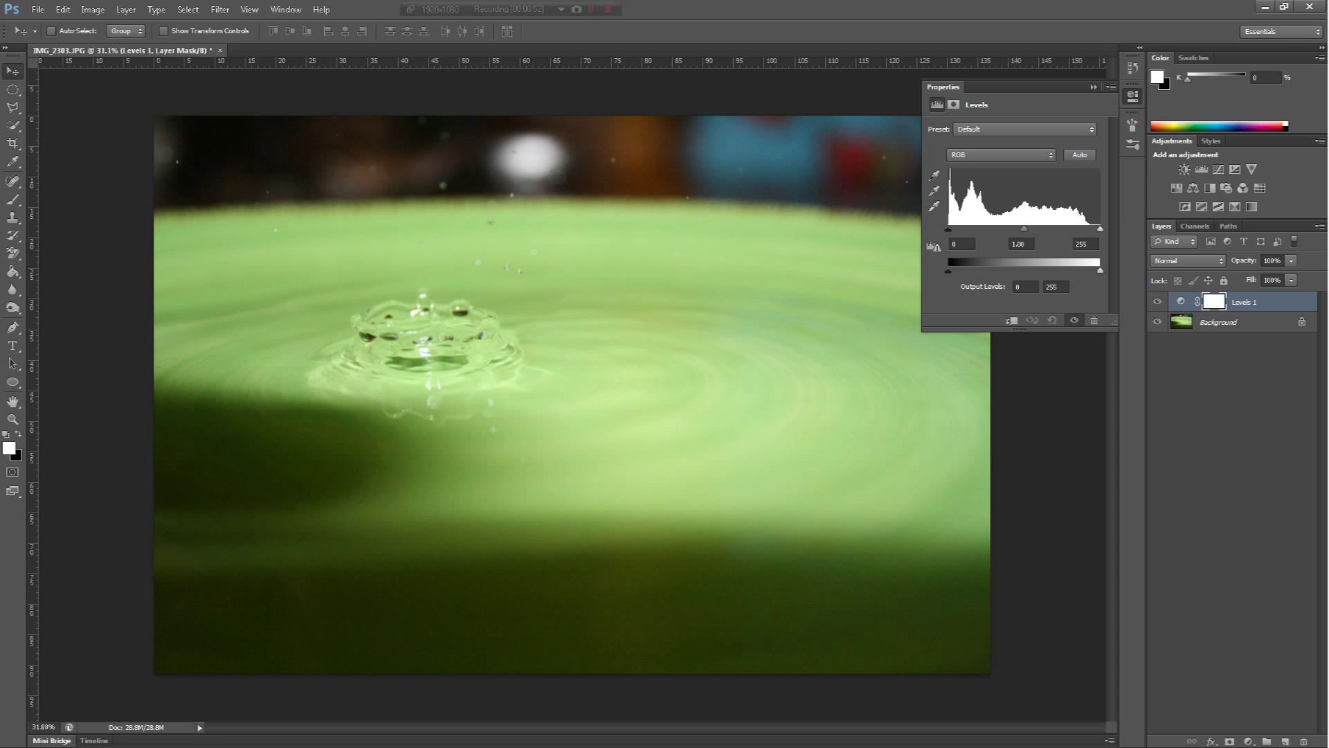
left_click_drag(1100, 228, 1084, 228)
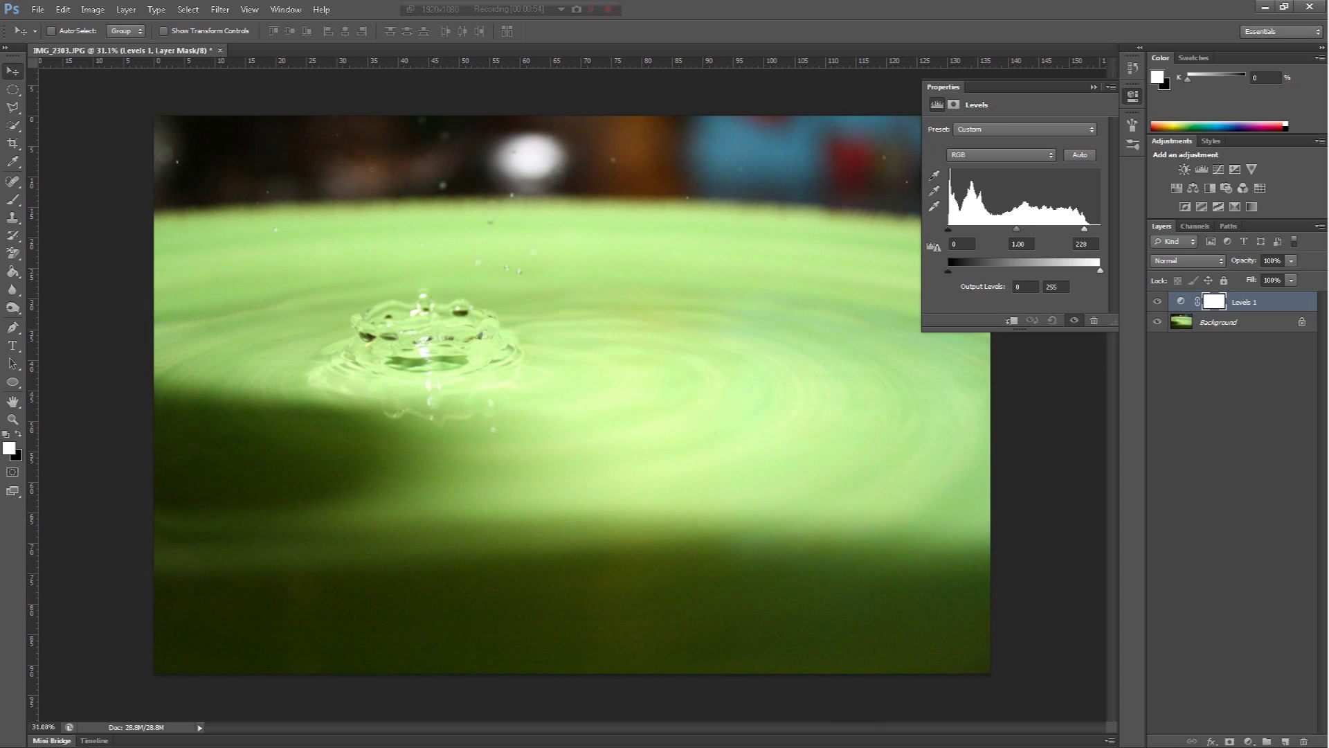
left_click_drag(956, 229, 956, 230)
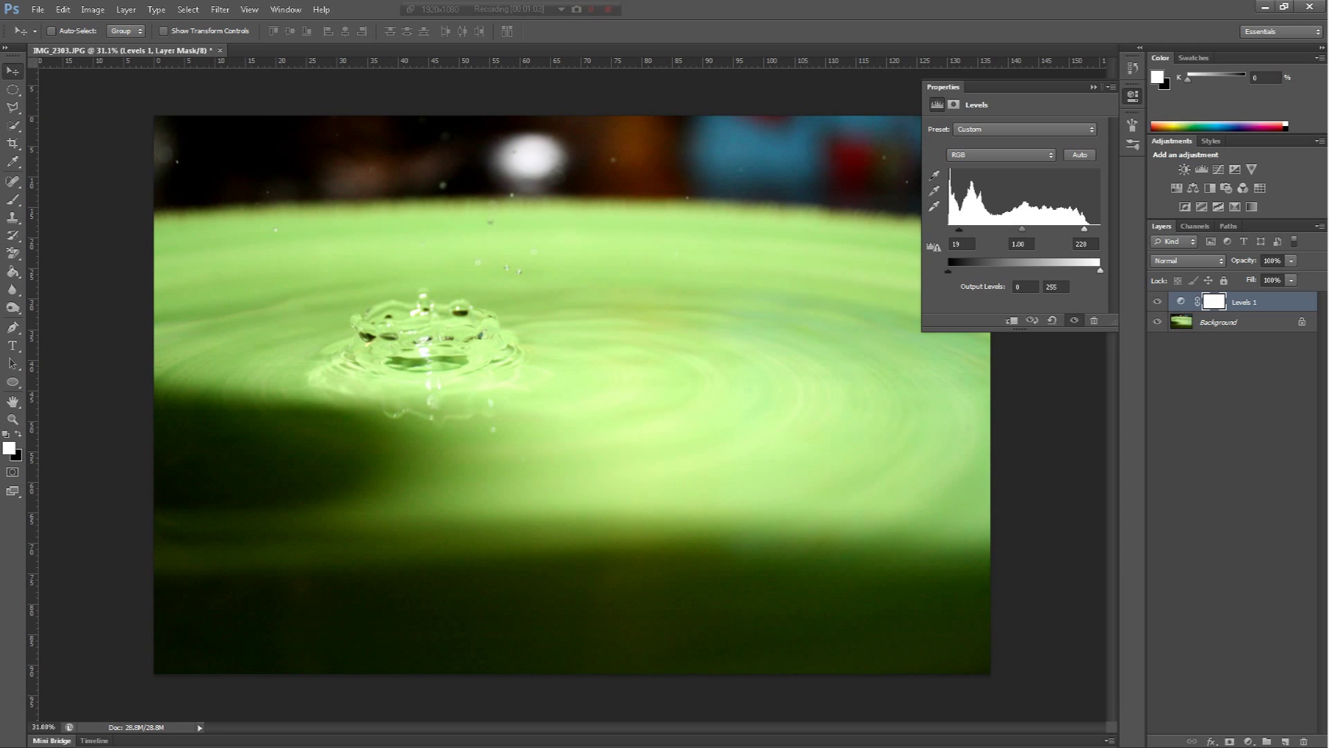
left_click_drag(1084, 229, 1089, 229)
left_click(1094, 86)
key("Delete")
key("Delete")
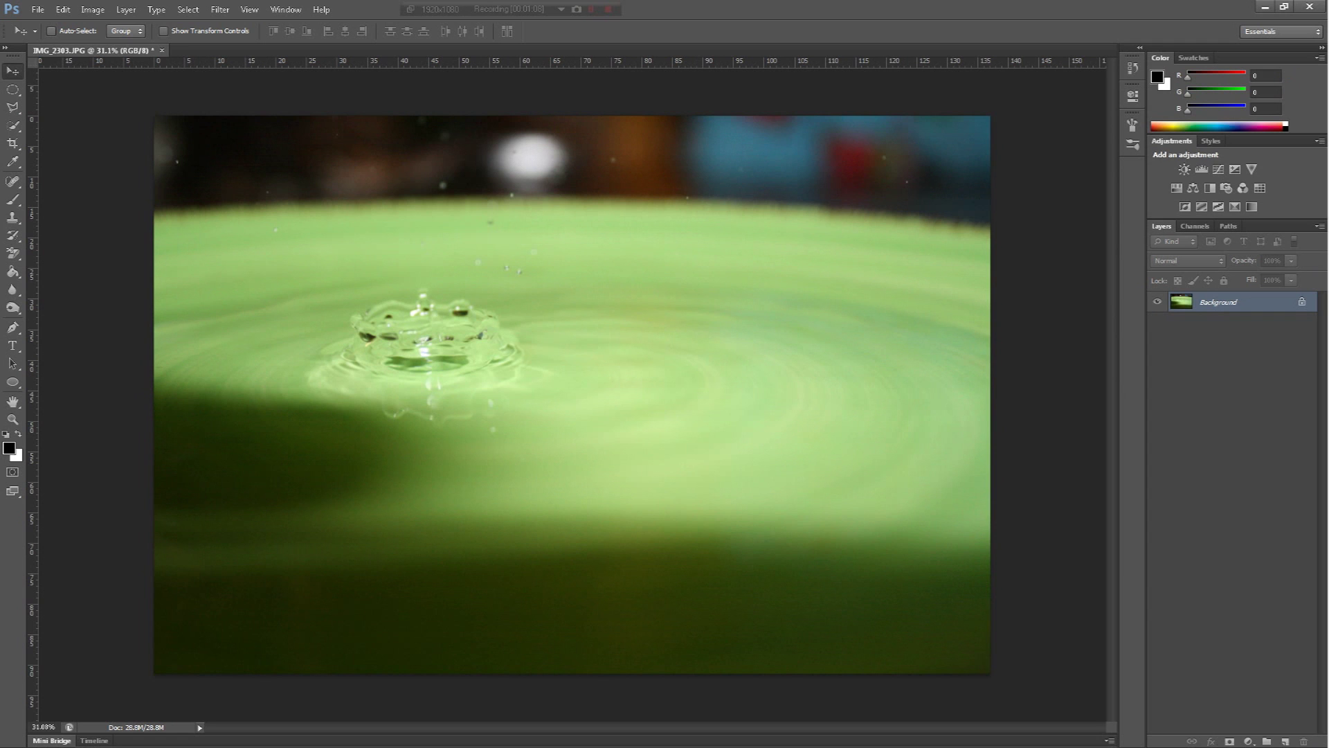
Try a Curves adjustment layer with an S-curve and extra points bending the midtones, and delete the layer
left_click(1218, 169)
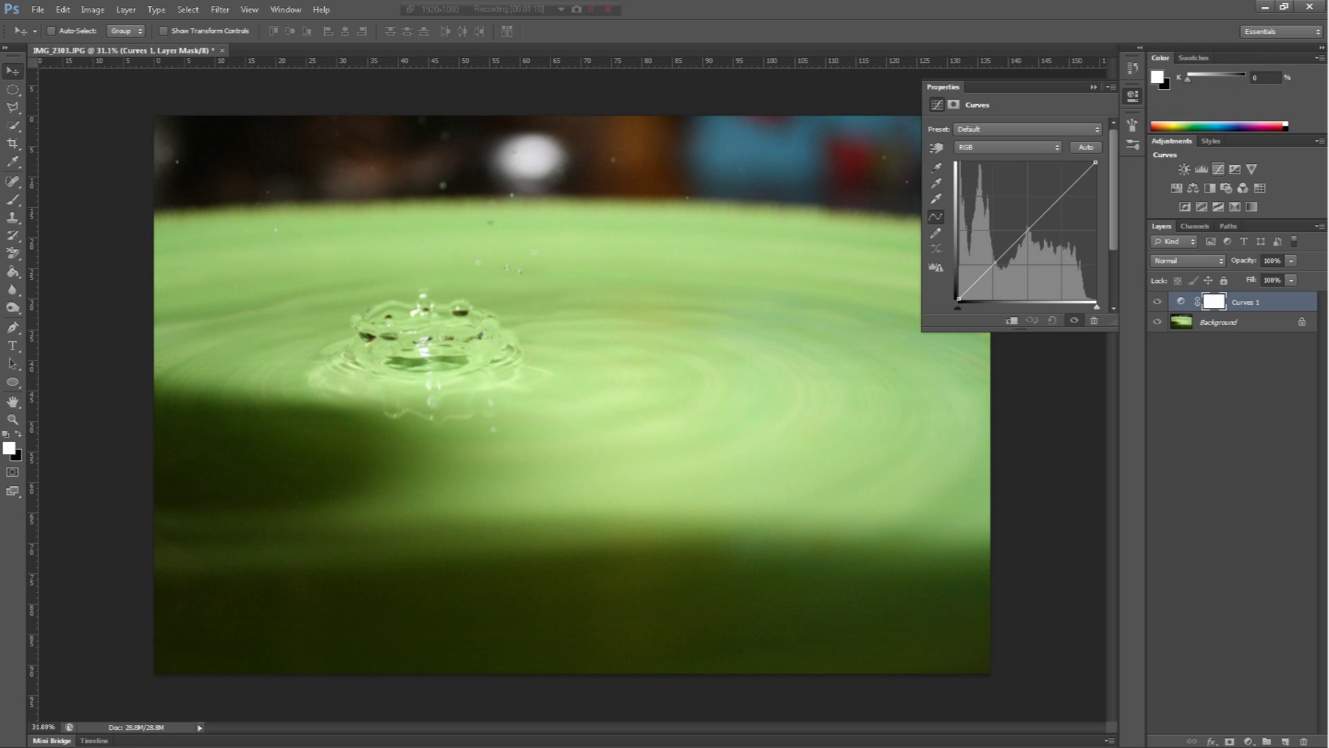
left_click_drag(1077, 181, 1082, 171)
left_click_drag(982, 274, 983, 284)
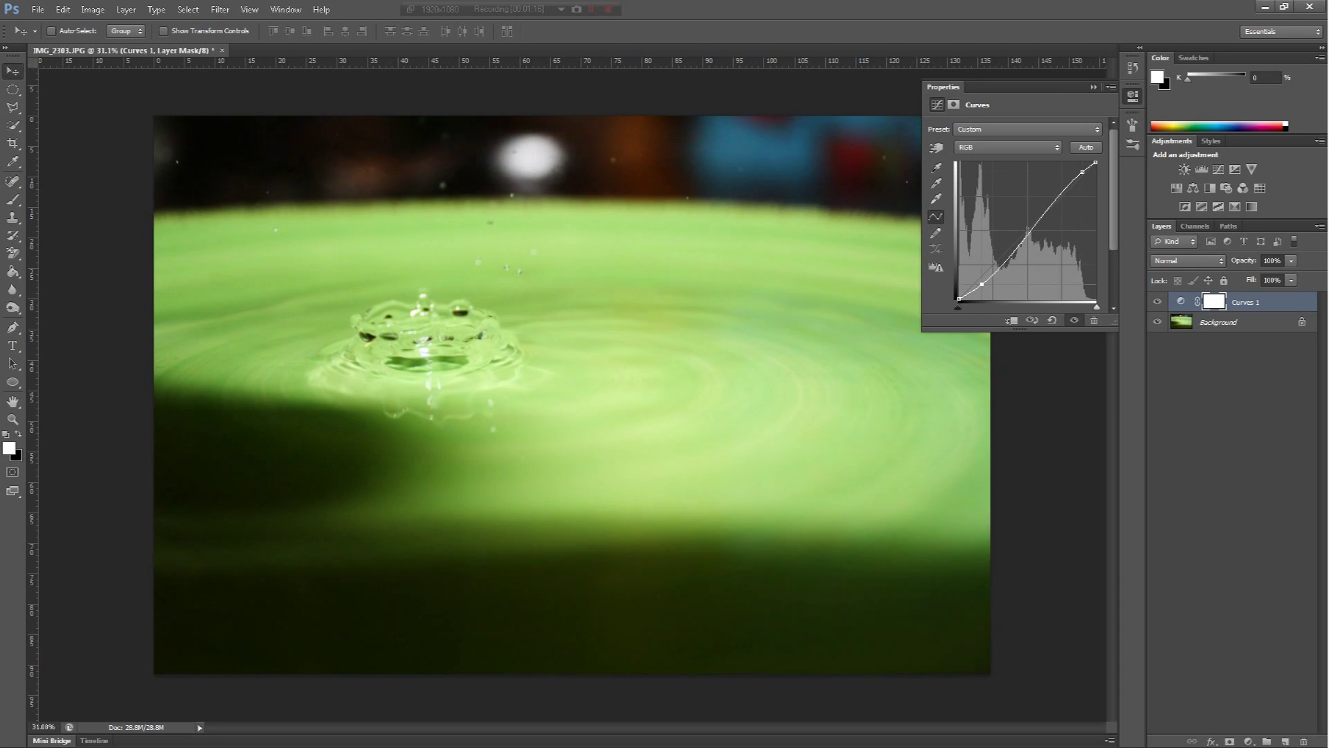
left_click_drag(1028, 234, 1057, 205)
left_click_drag(1002, 260, 1002, 247)
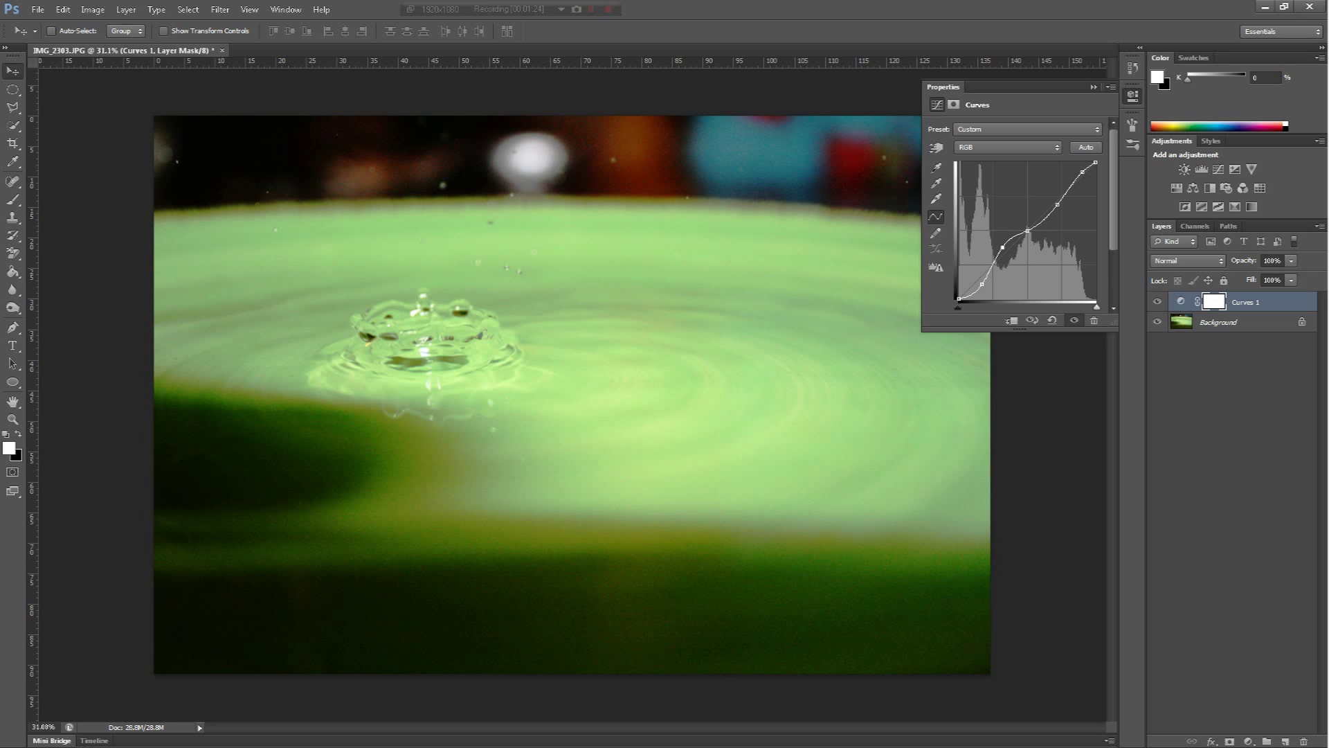
left_click(1093, 87)
left_click(1181, 302)
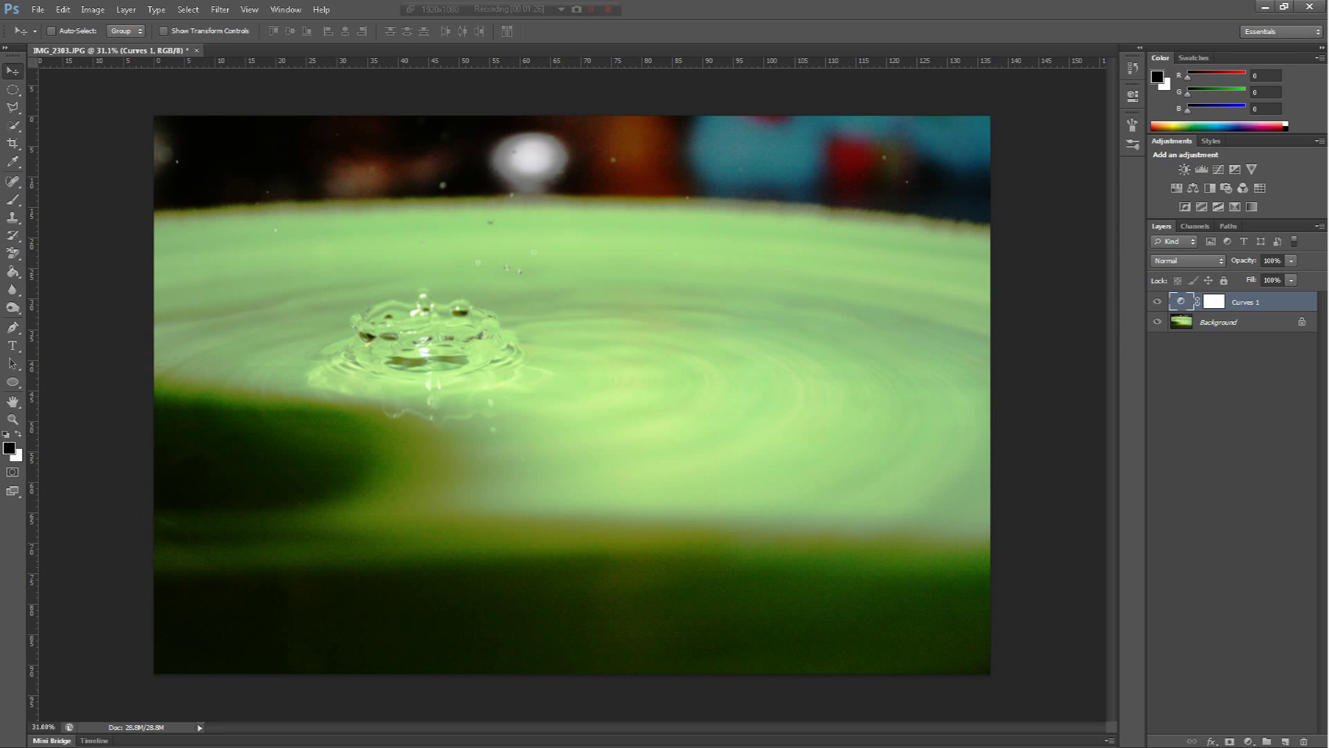
key("Delete")
Add an Exposure adjustment layer and try exposure +0.66, offset -0.0083 and gamma correction 0.01
left_click(1235, 169)
left_click_drag(1015, 165, 1098, 221)
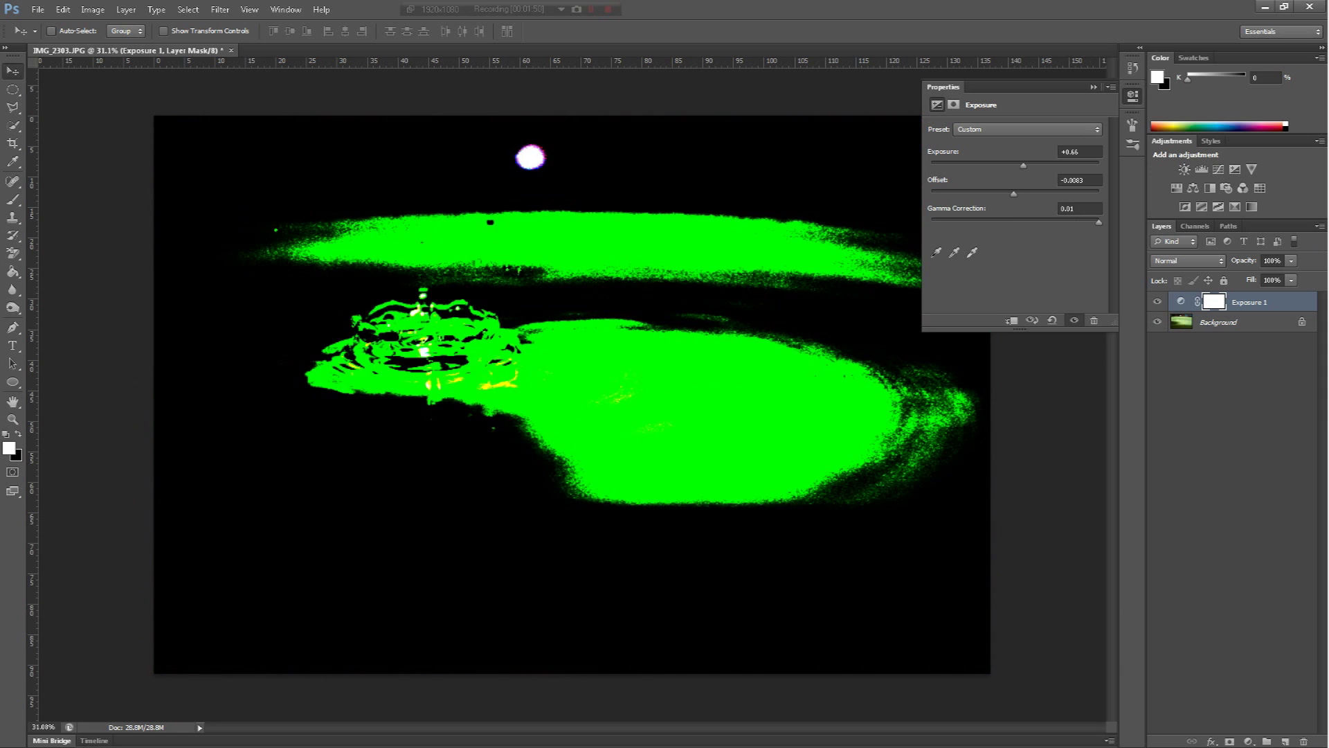
left_click_drag(1096, 222, 1011, 222)
Try a gamma correction of 0 on the Exposure layer and set it back to 1
double_click(1068, 208)
type("0")
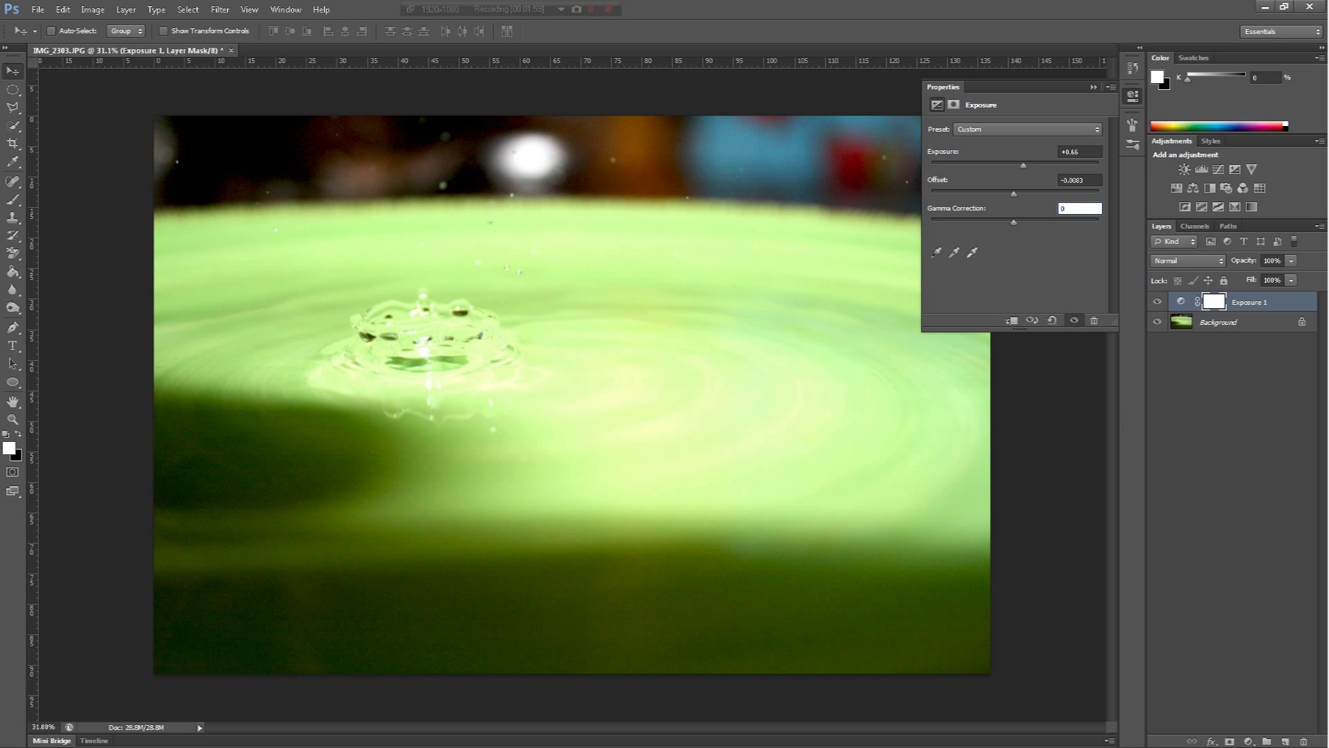
key("Return")
key("Return")
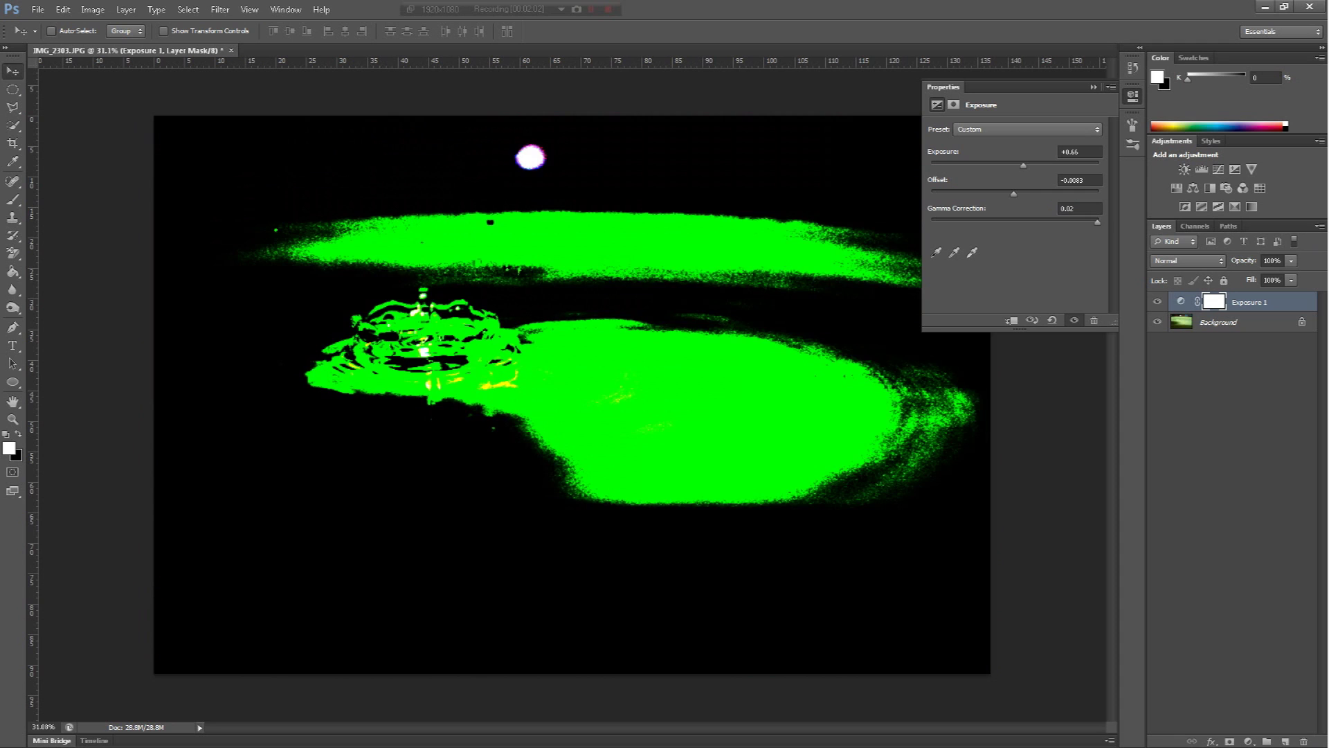
left_click_drag(1098, 222, 1014, 222)
left_click(1078, 208)
type("1")
key("Return")
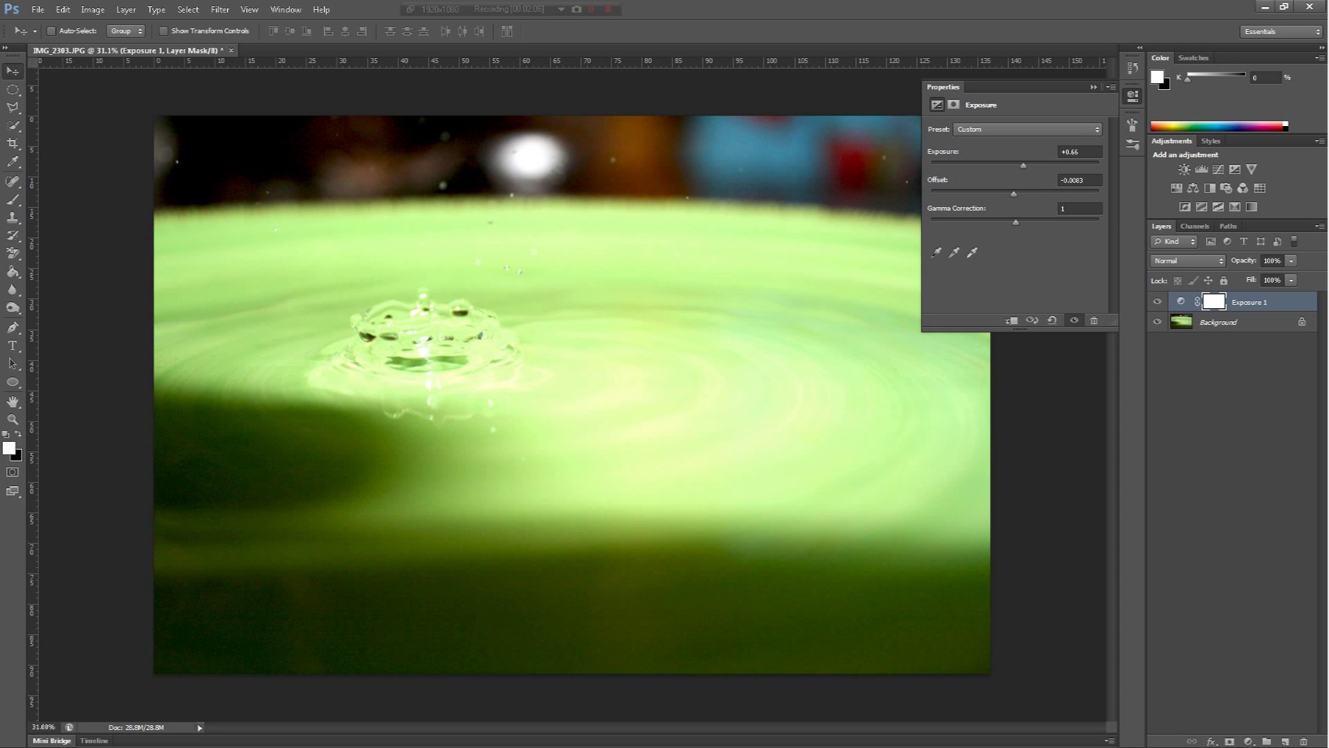
Delete the Exposure adjustment layer
left_click(1093, 87)
left_click(1181, 302)
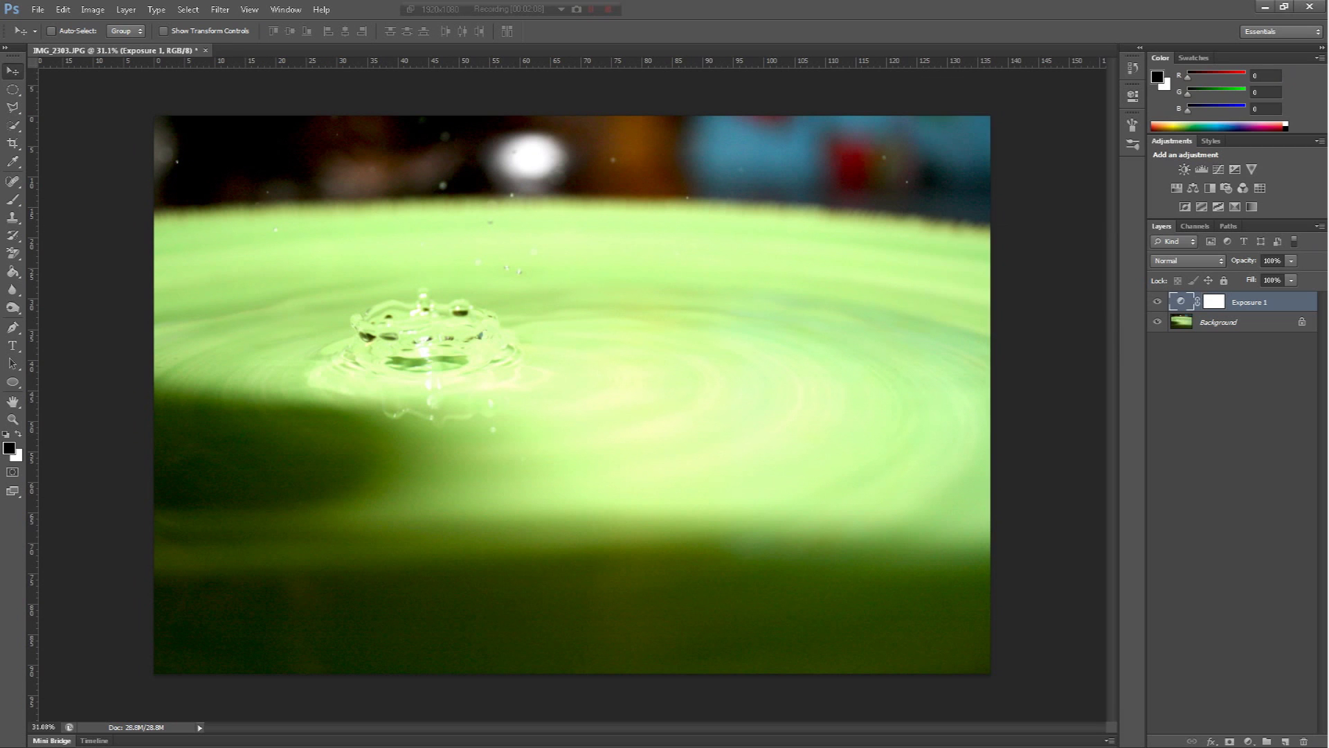
key("Delete")
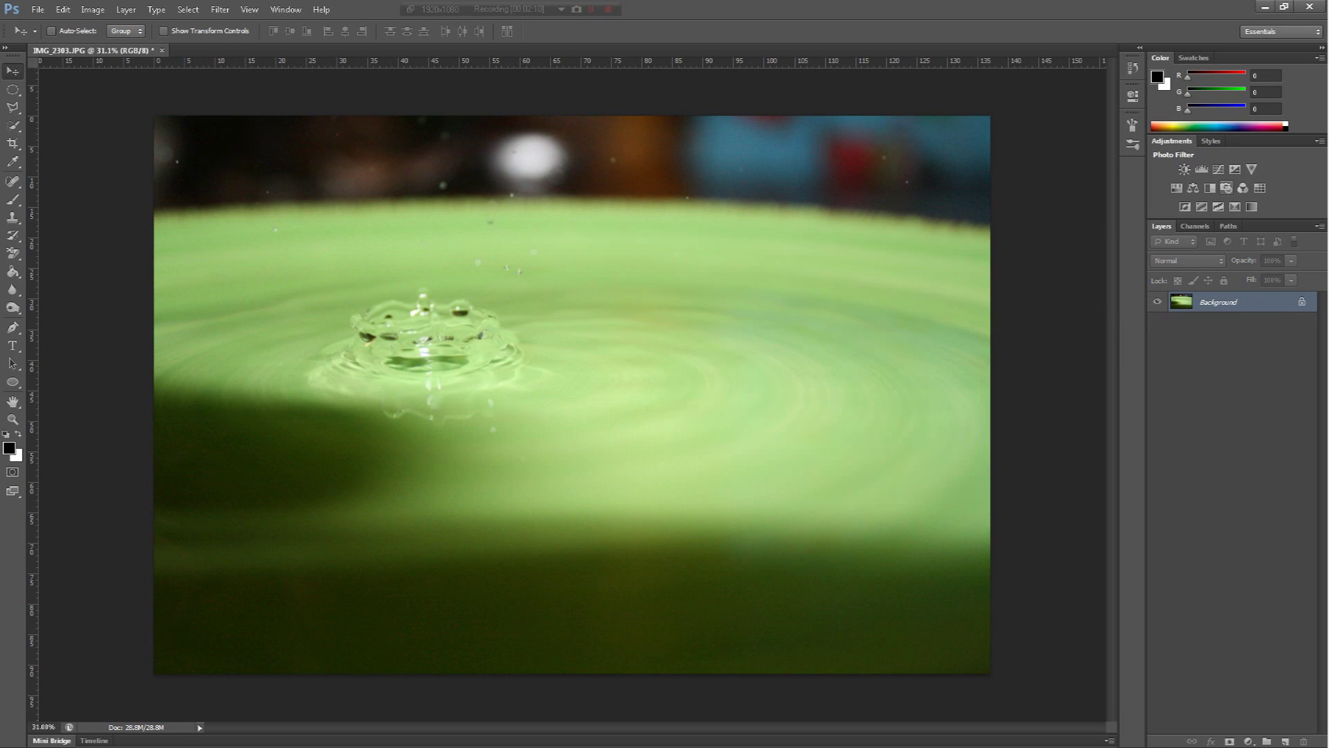
Try a Vibrance adjustment layer with vibrance +100 and saturation at -100 and +9, and delete the layer
left_click(1251, 169)
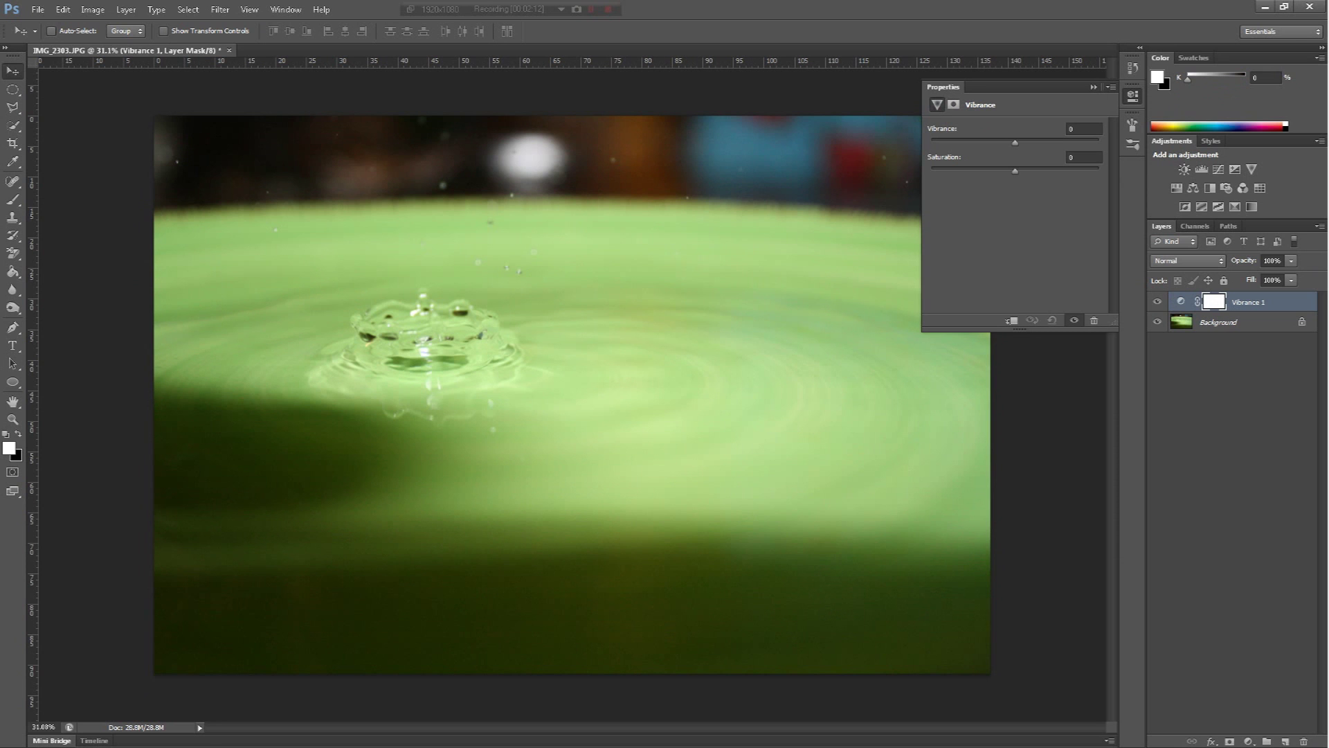
left_click_drag(1015, 142, 1098, 143)
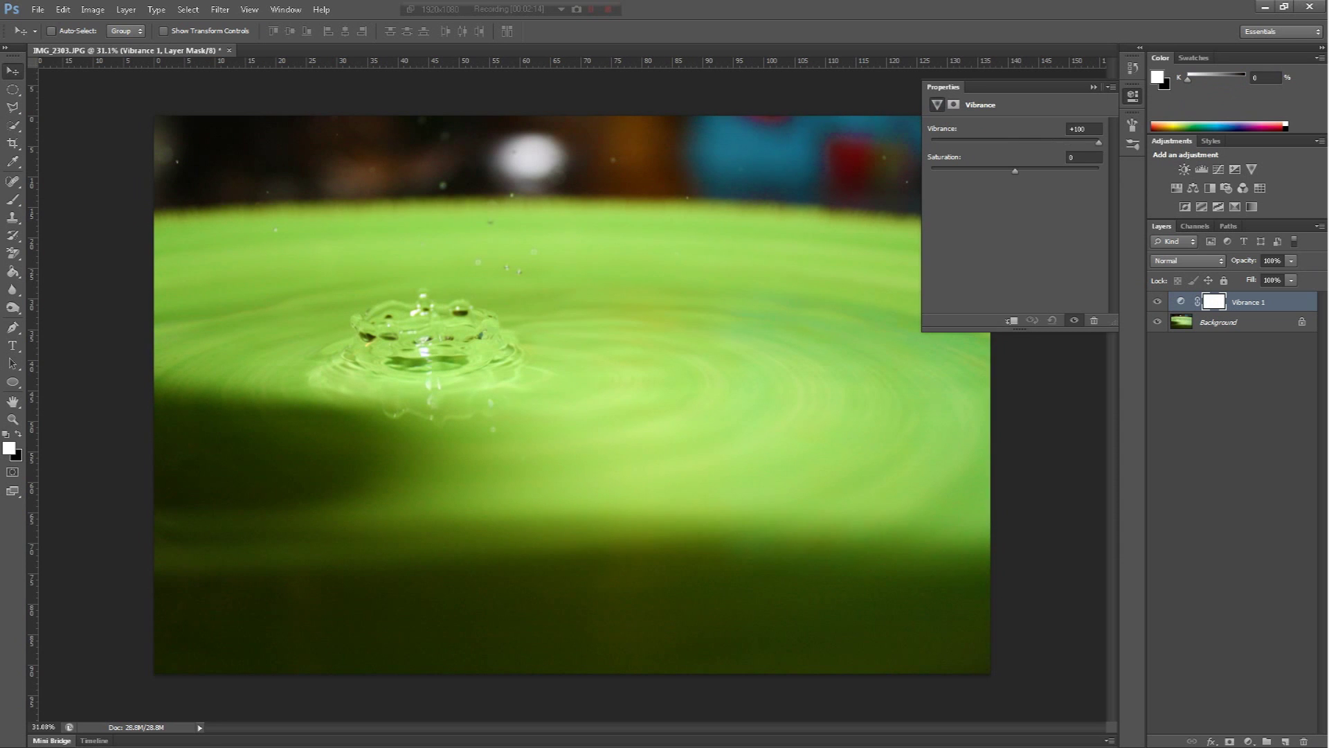
left_click_drag(1018, 170, 1098, 171)
type("-61")
key("Return")
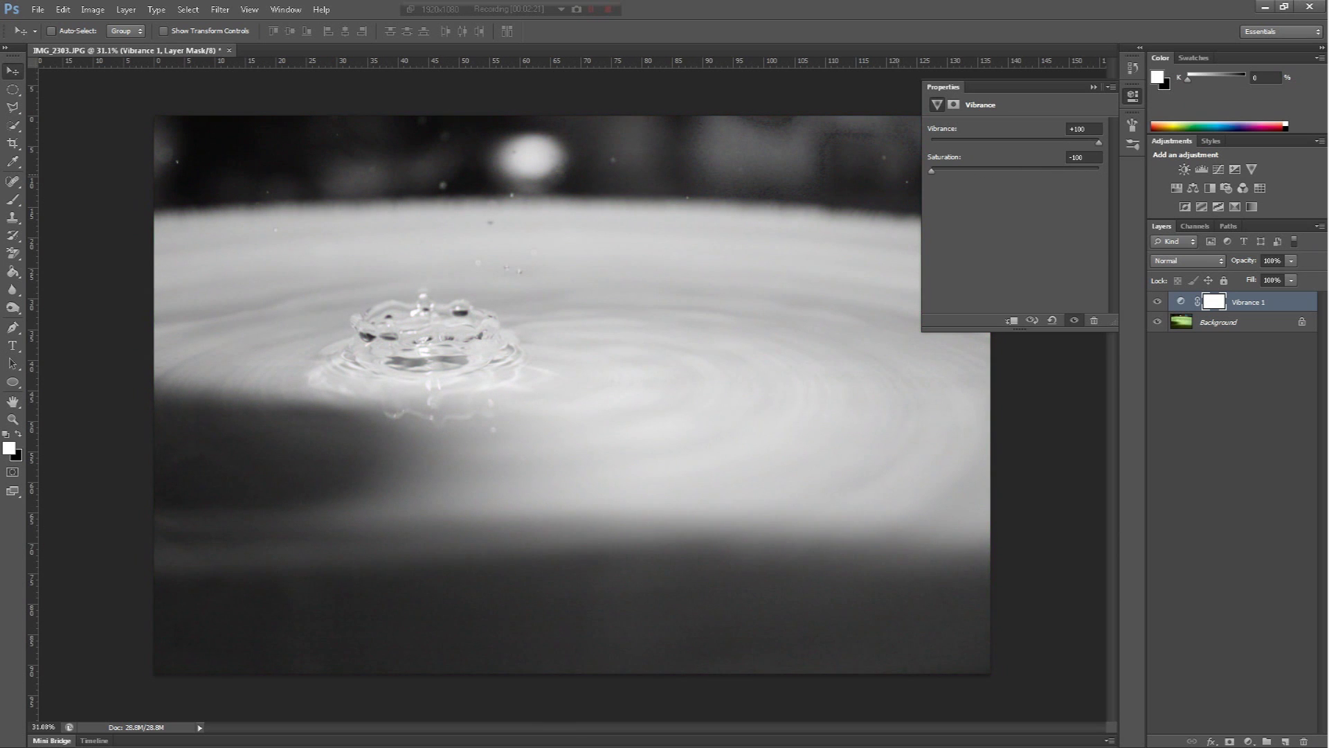
left_click_drag(1002, 170, 1030, 170)
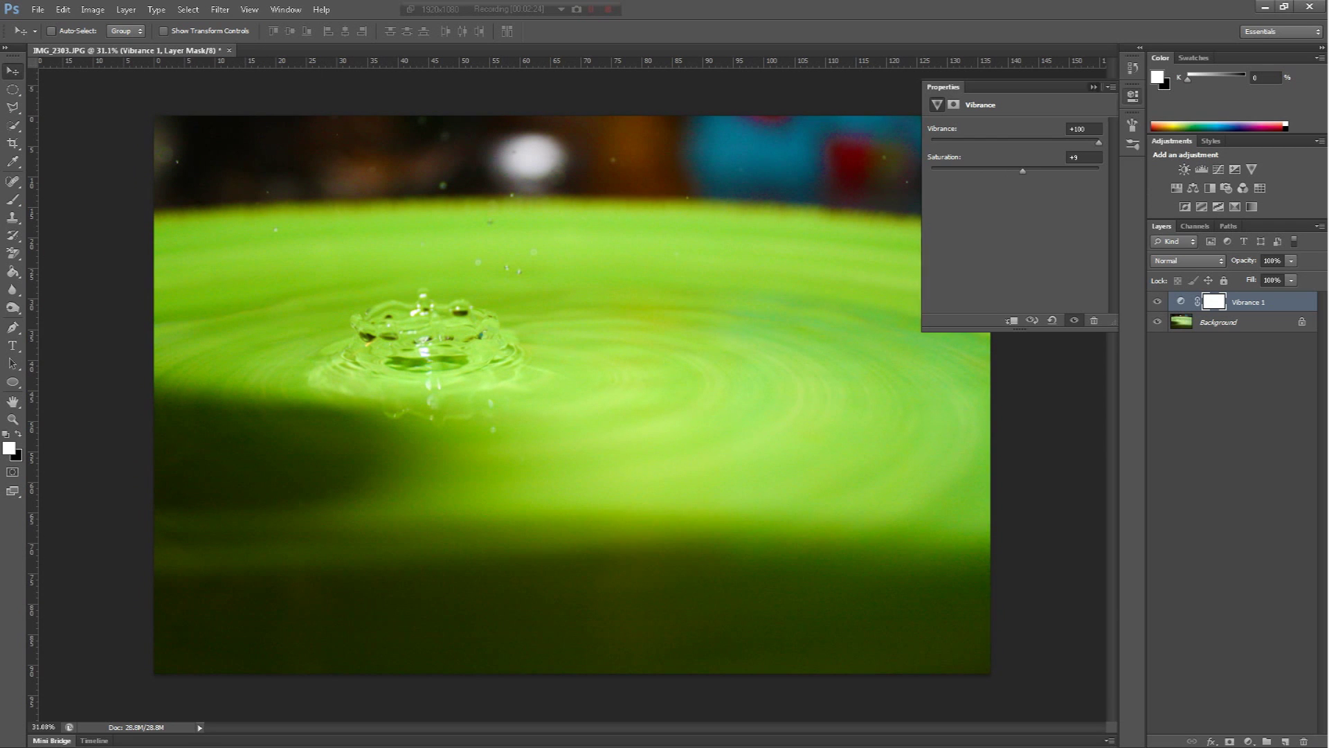
left_click(1094, 87)
left_click(1181, 302)
key("Delete")
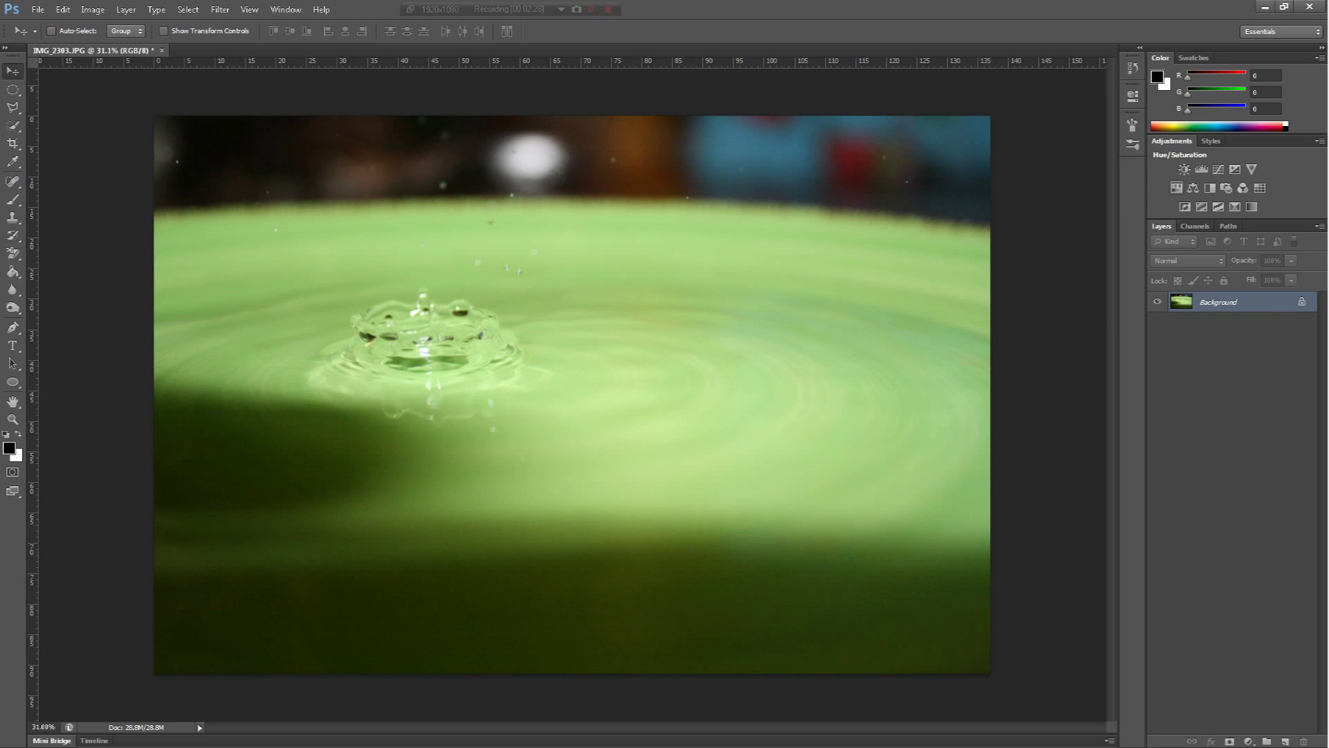
Try a Hue/Saturation layer with hue -180 and saturation +54, and with hue +4, saturation +5 and lightness +2, and delete it
left_click(1175, 188)
left_click_drag(1015, 209, 932, 181)
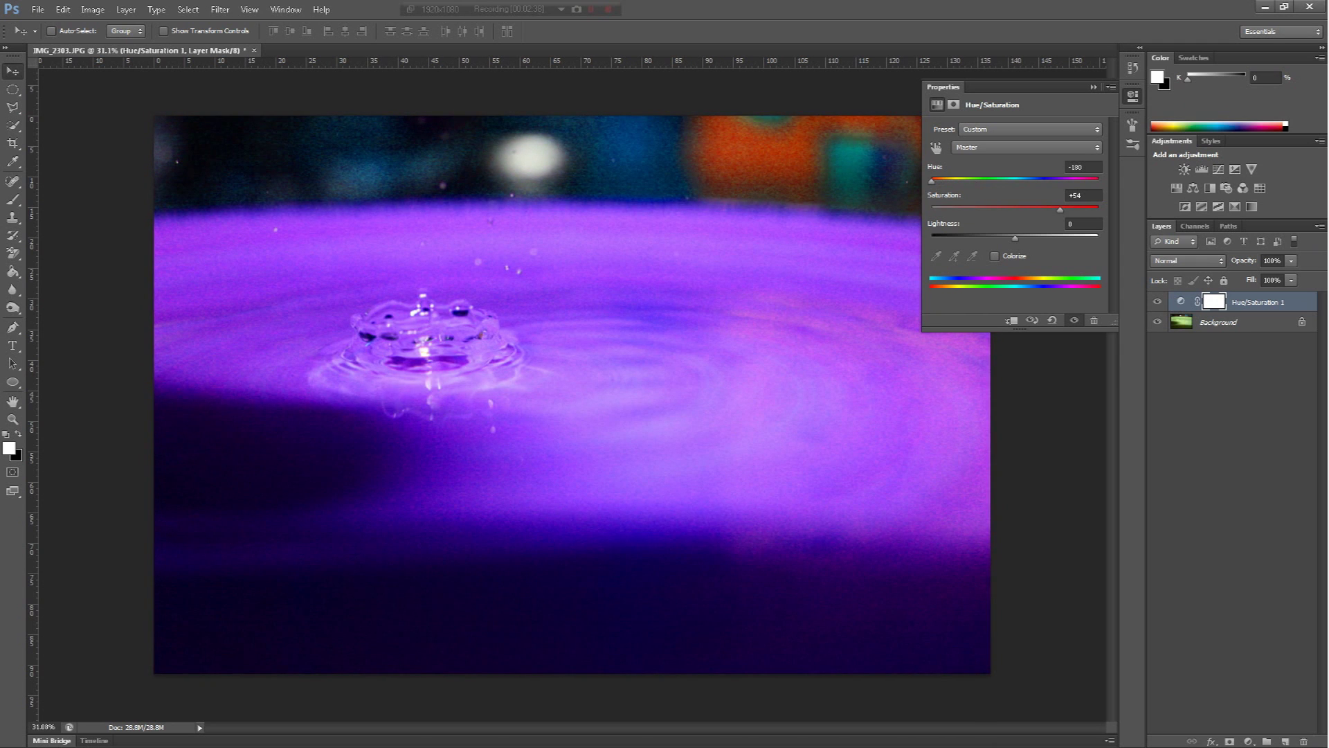
left_click_drag(1057, 209, 1019, 209)
left_click_drag(932, 181, 1018, 181)
mouse_move(1015, 237)
left_mouse_down()
mouse_move(932, 238)
mouse_move(1098, 238)
mouse_move(1017, 237)
left_mouse_up()
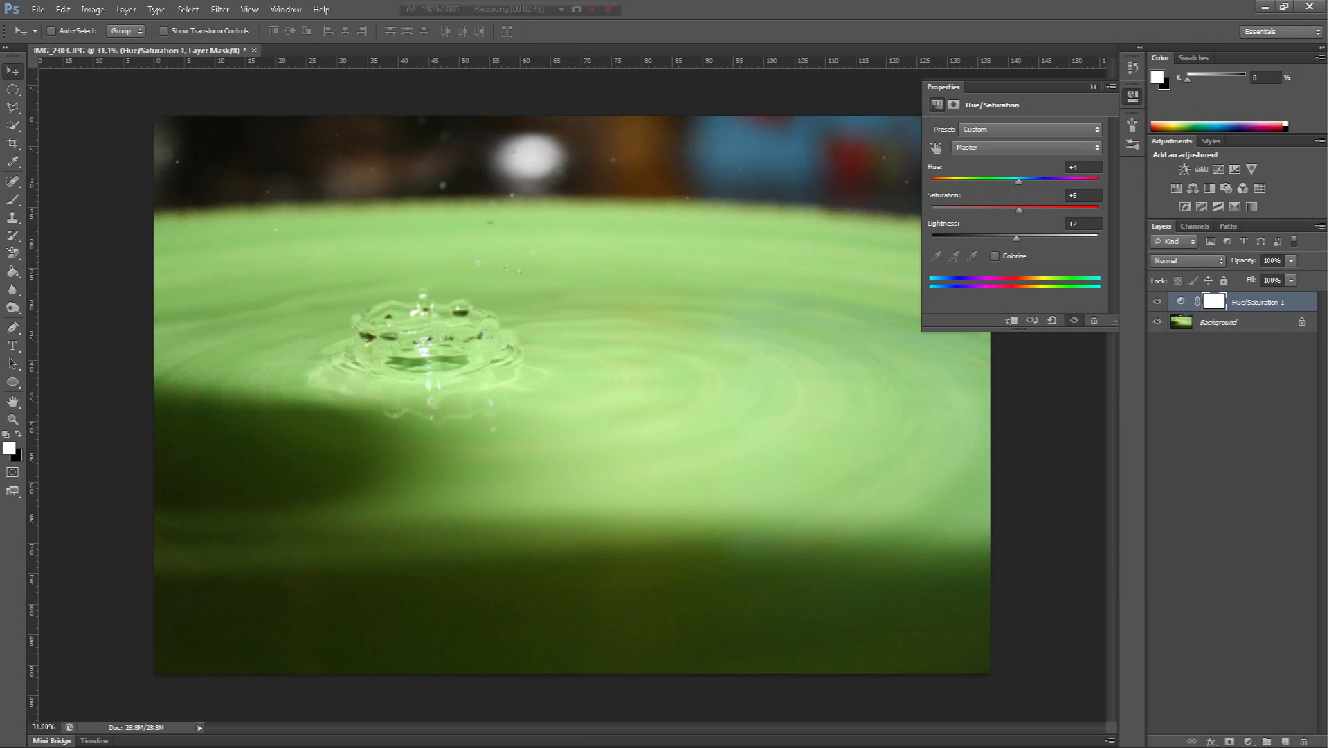
left_click(1093, 87)
left_click(1181, 302)
key("Delete")
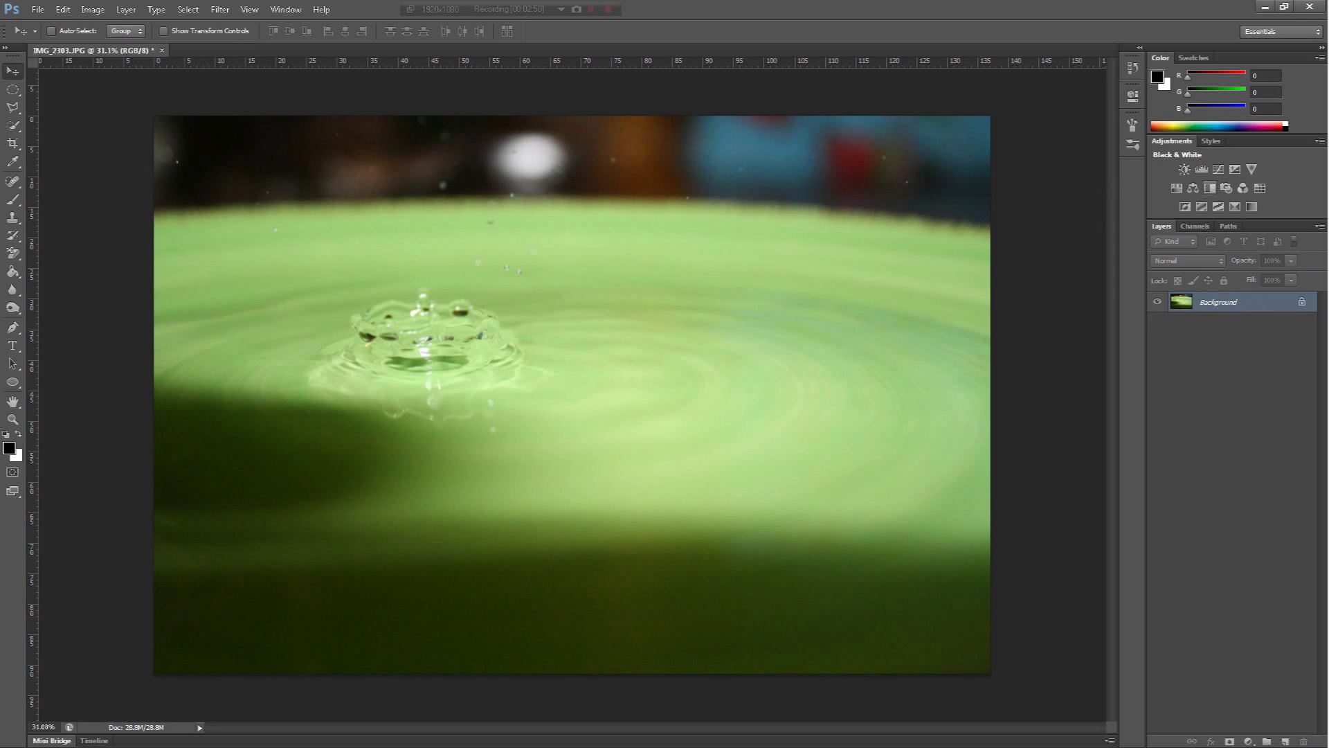
Try a Color Balance adjustment layer on different tonal ranges, with the highlights' Cyan-Red value at -100, and delete the layer
left_click(1193, 188)
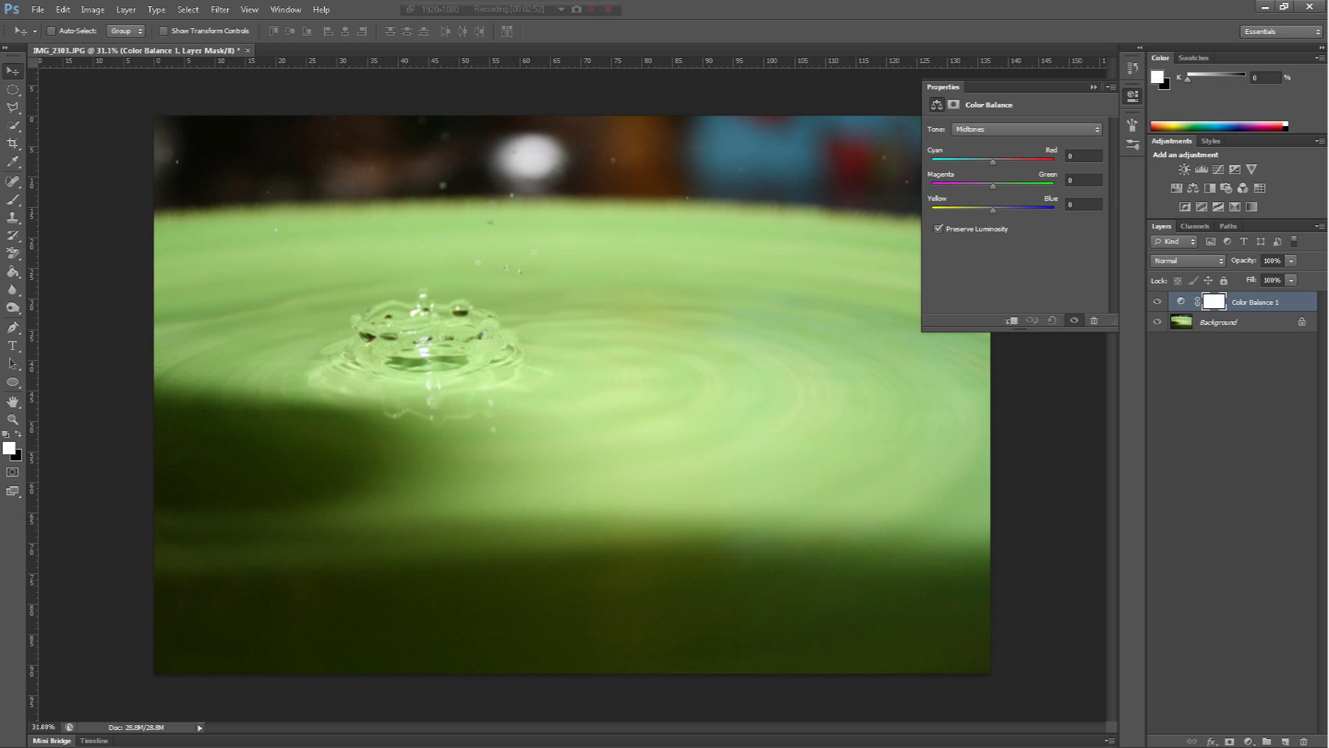
left_click_drag(992, 161, 1054, 161)
type("-100")
mouse_move(931, 186)
left_mouse_down()
mouse_move(1054, 186)
mouse_move(991, 185)
mouse_move(1048, 162)
mouse_move(991, 162)
mouse_move(1054, 161)
mouse_move(931, 161)
left_mouse_up()
left_click(1026, 129)
left_click(990, 143)
left_click(1026, 129)
left_click(990, 166)
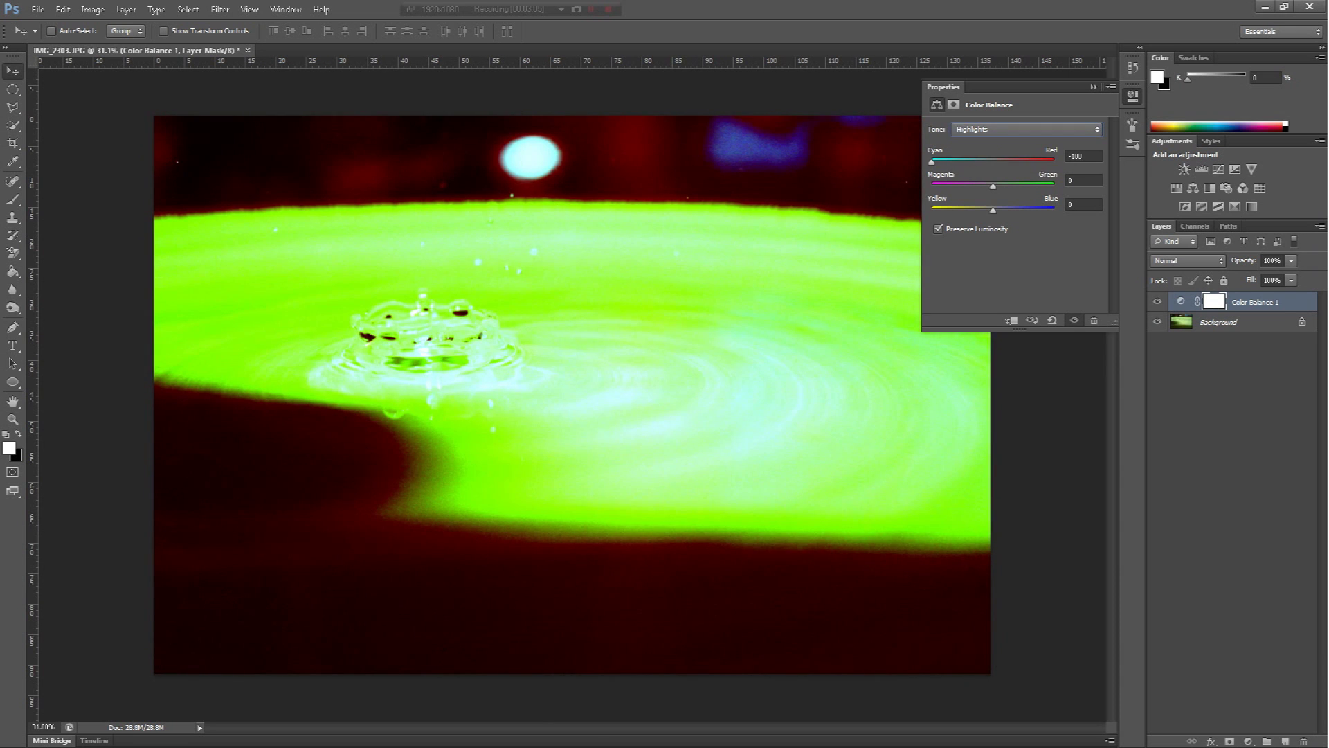
left_click(1093, 87)
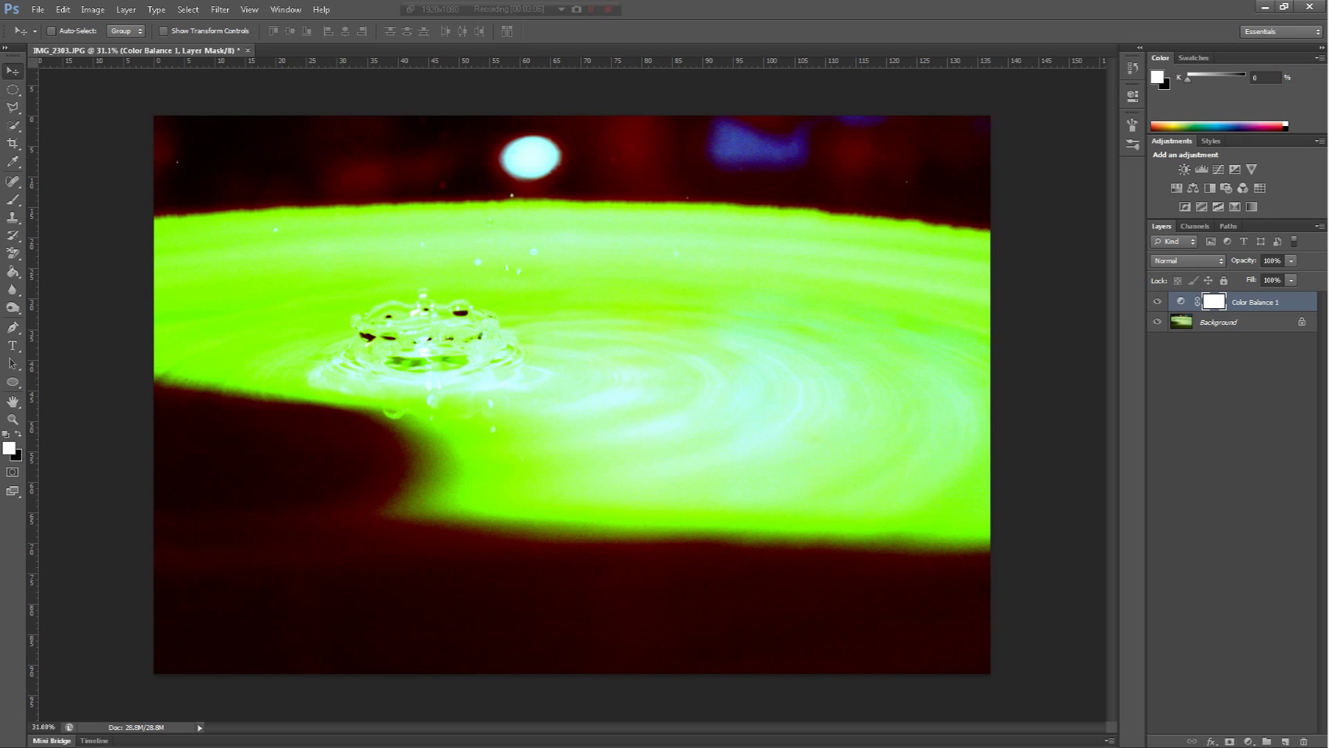
key("Delete")
key("F12")
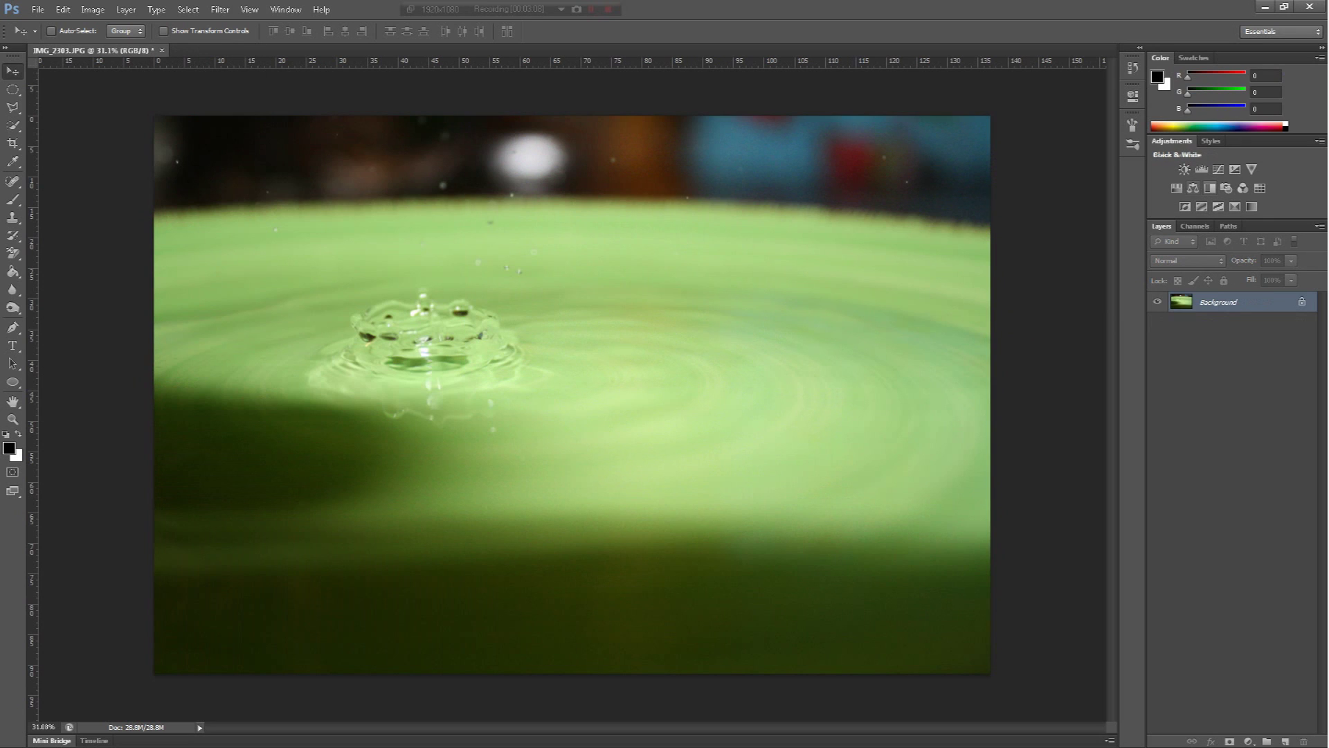
Try a Black & White adjustment layer with changed reds, yellows, greens and blues, and delete the layer
left_click(1209, 188)
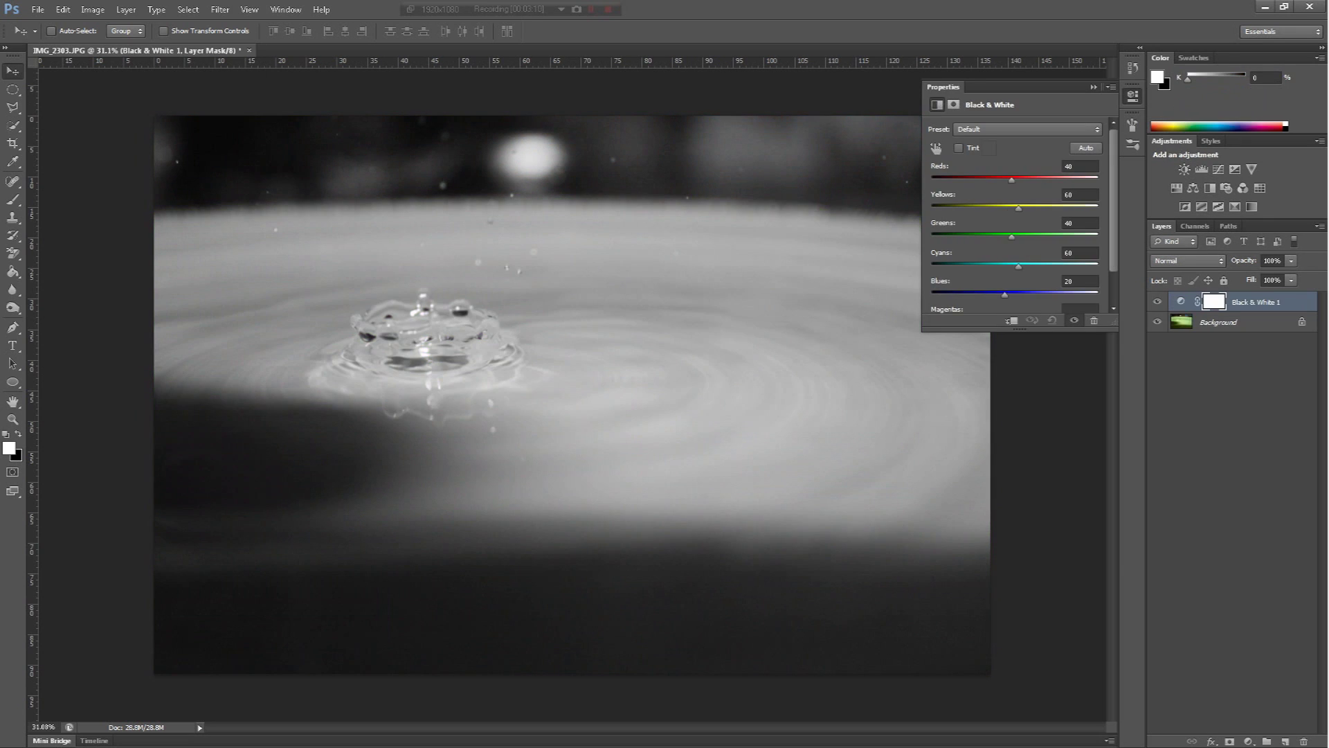
left_click_drag(1012, 179, 1026, 208)
left_click_drag(1011, 236, 982, 294)
left_click(1094, 86)
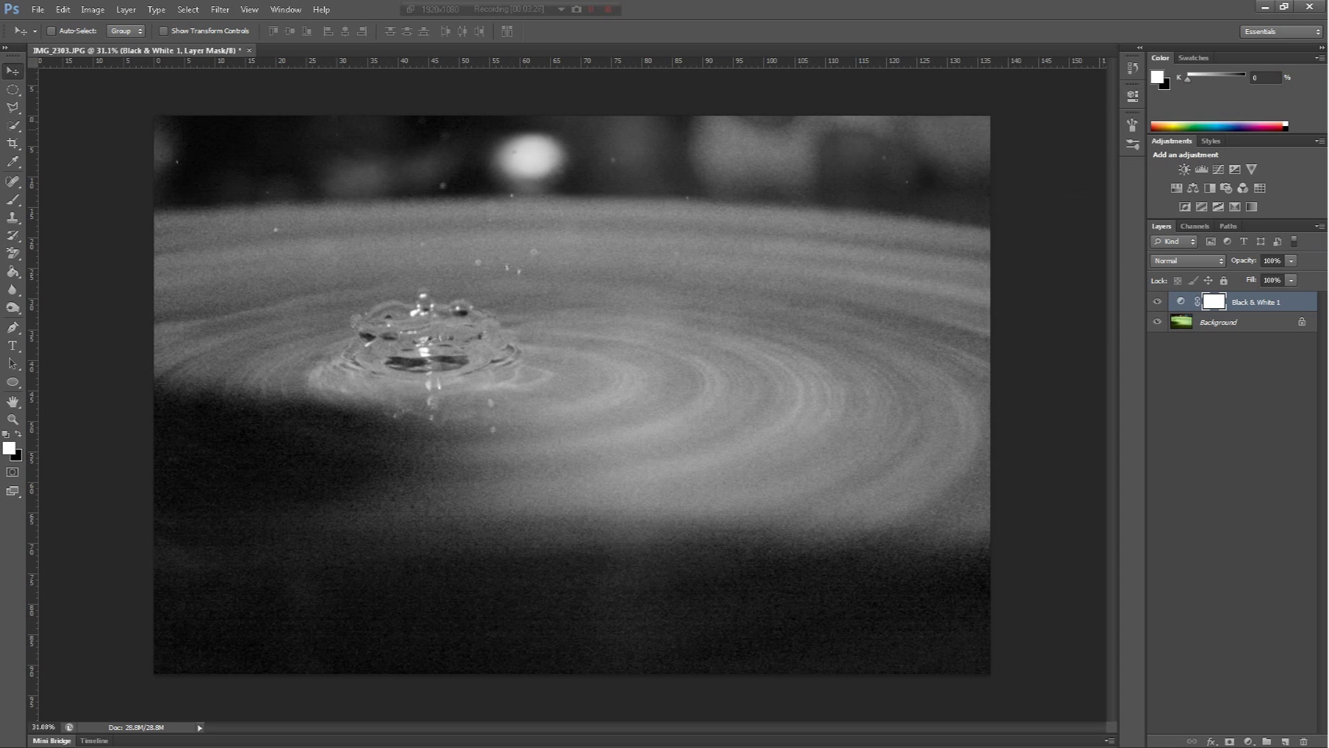
left_click(1181, 302)
key("Delete")
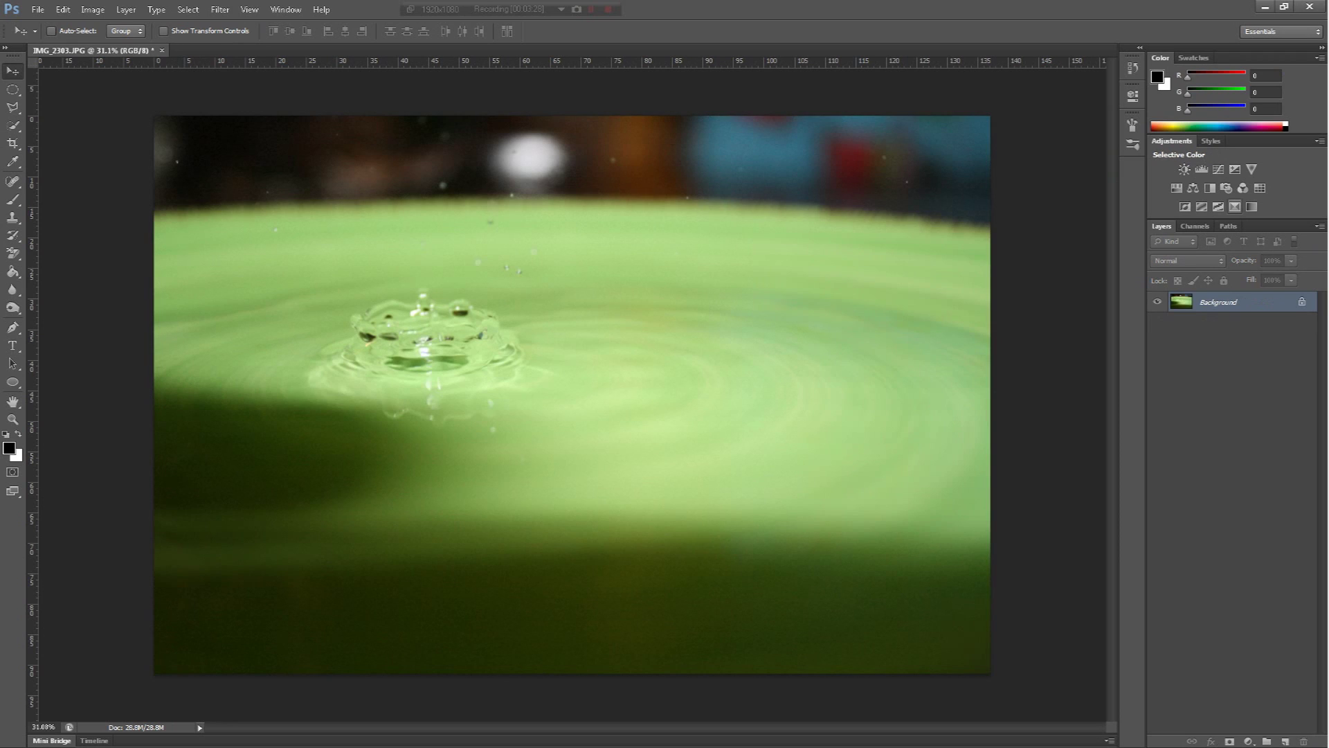
Try a Photo Filter adjustment layer with the Yellow filter and with Deep Blue at 100% density, and delete the layer
left_click(1226, 187)
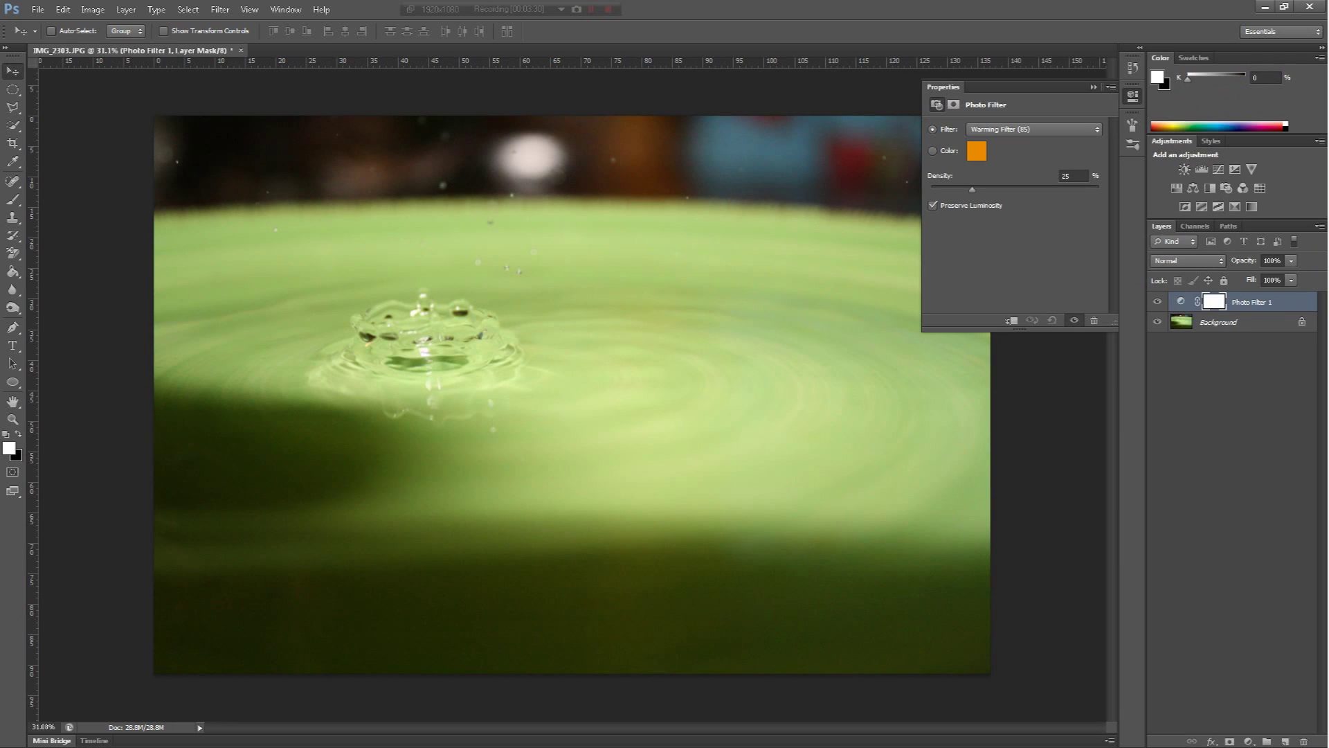
left_click(1031, 129)
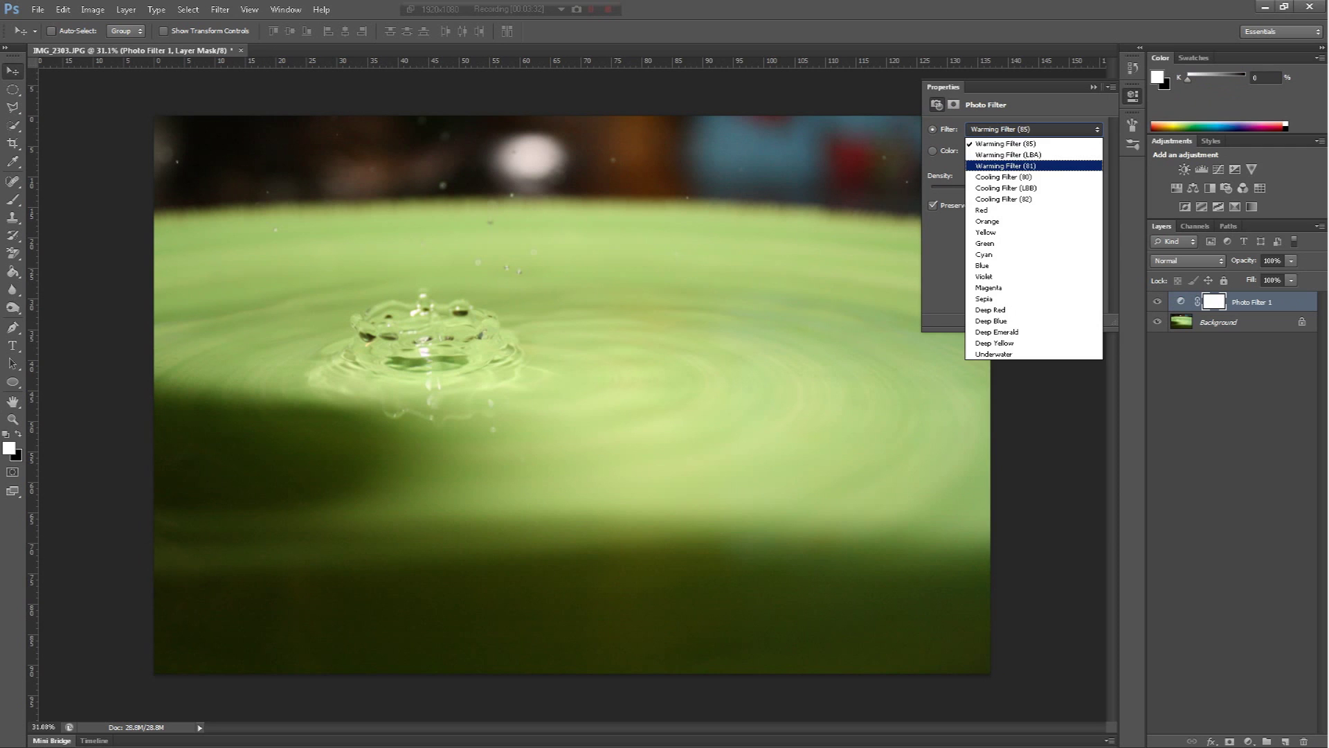
left_click(1018, 232)
left_click(1031, 129)
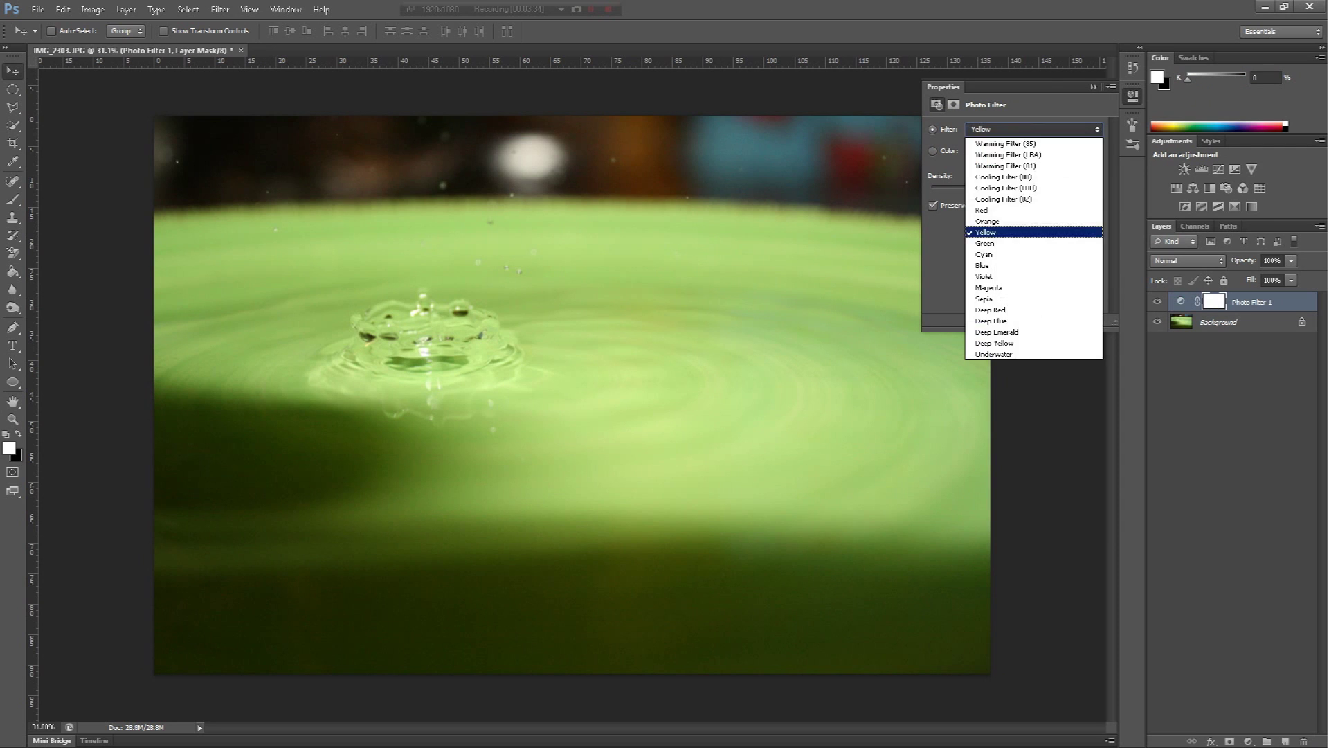
left_click(997, 320)
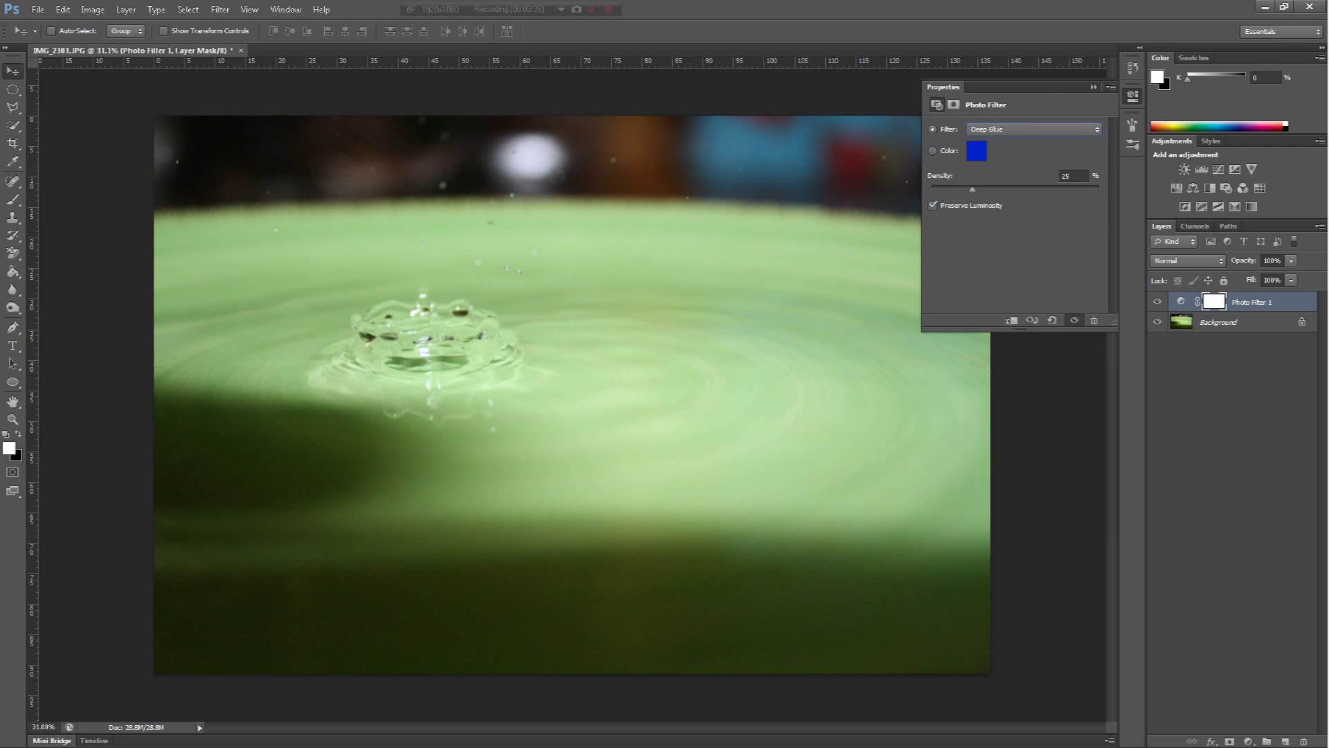
left_click_drag(1049, 189, 1098, 189)
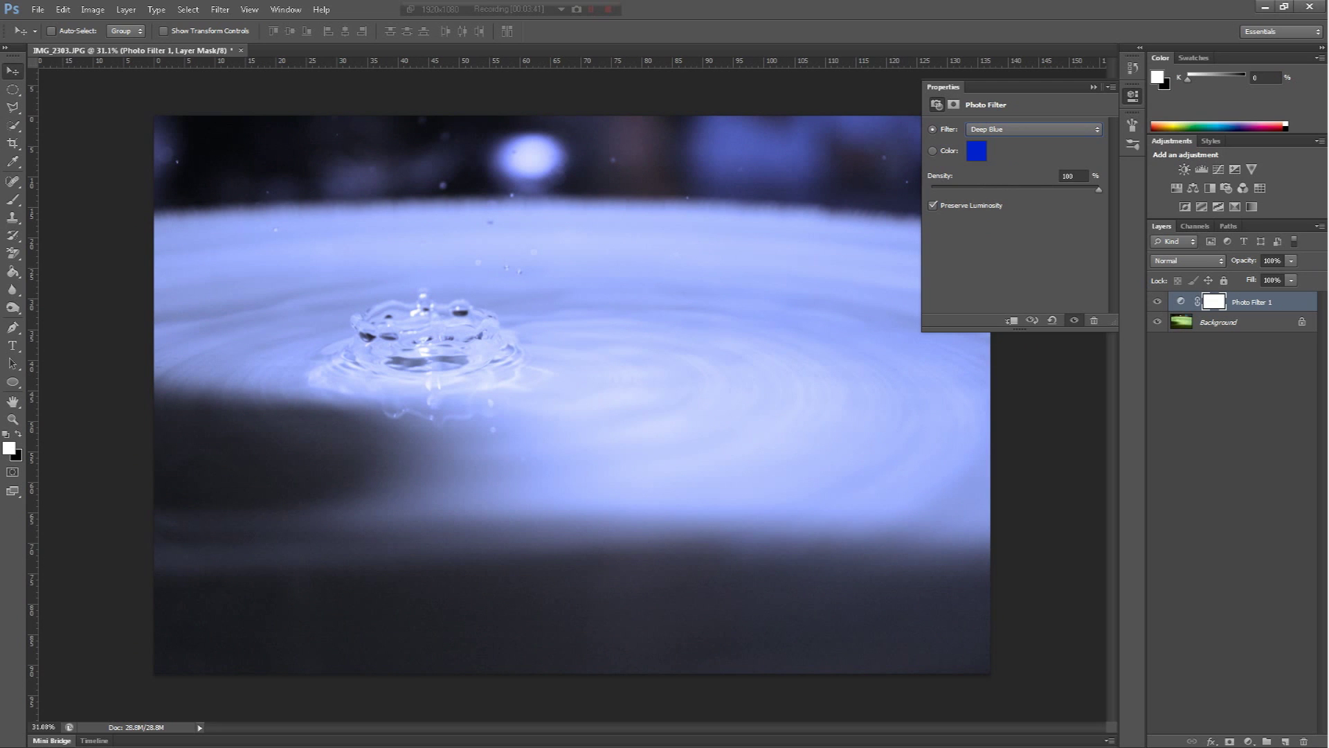
left_click(1093, 87)
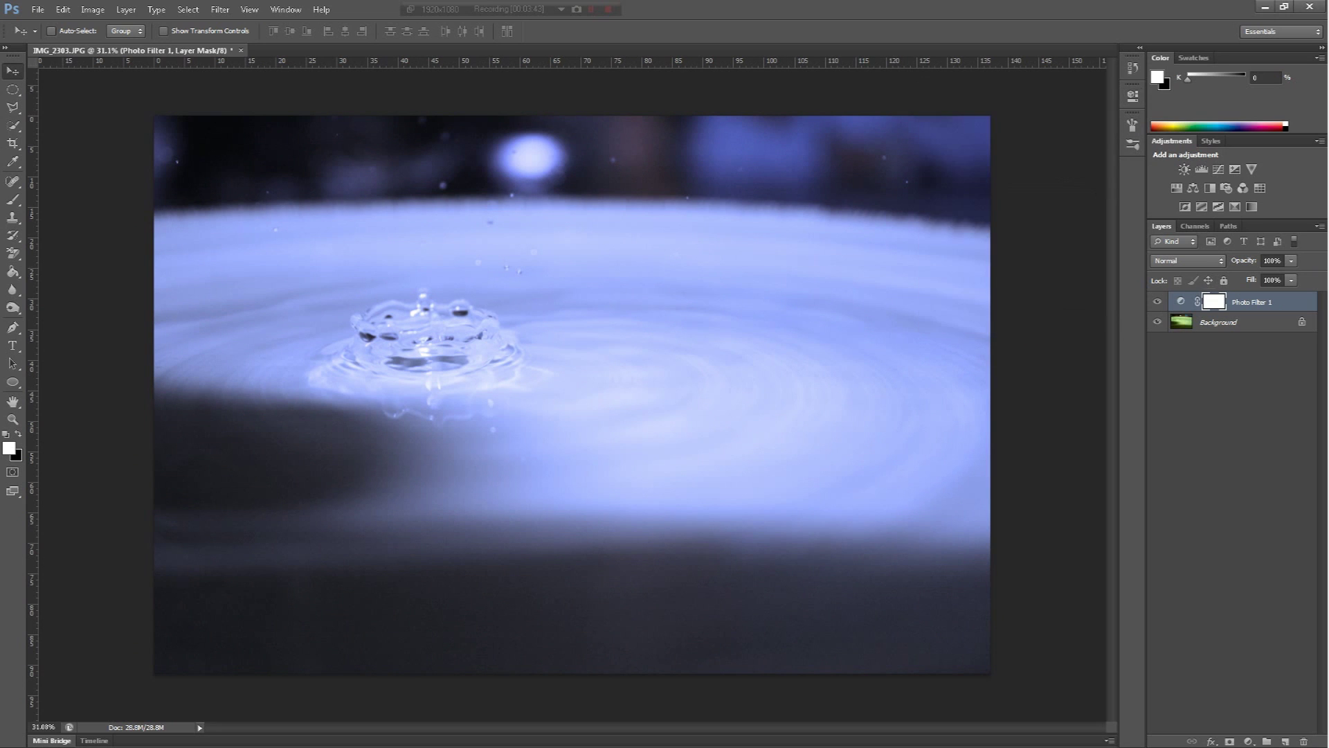
left_click(1181, 301)
key("Delete")
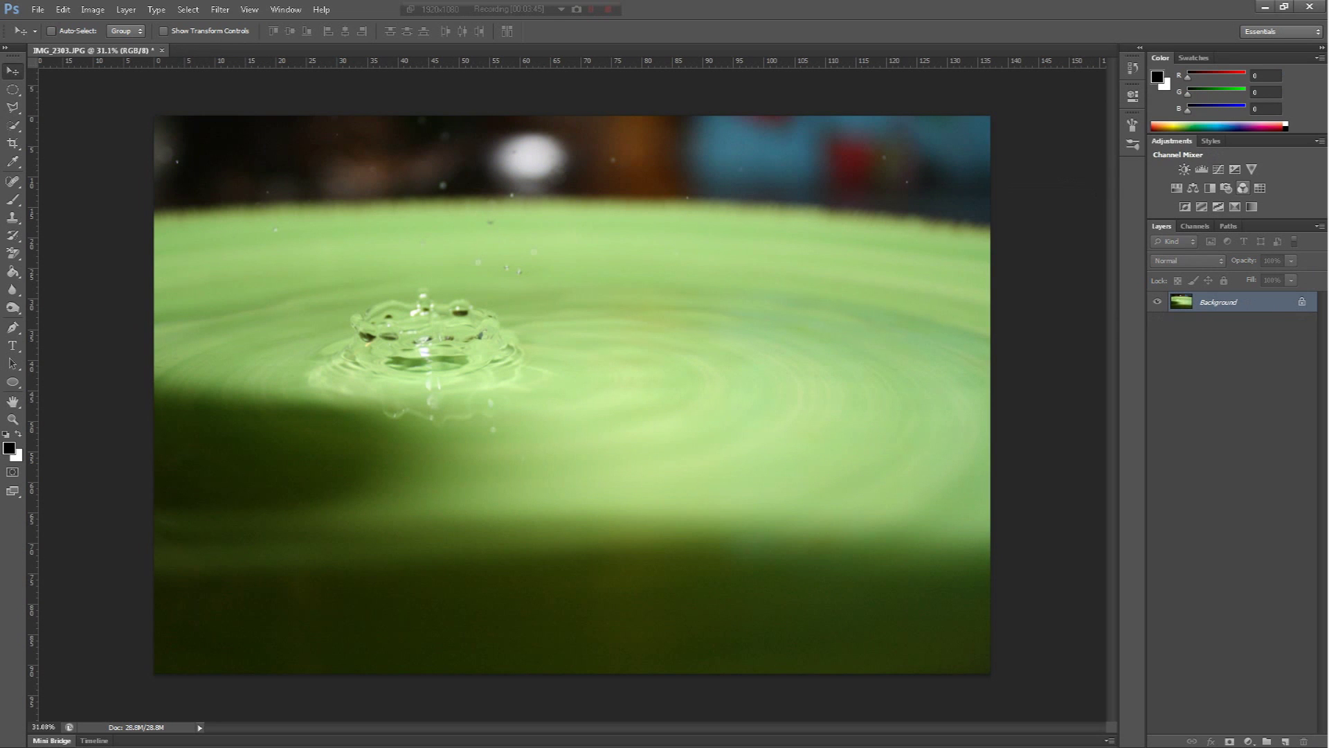
Add a Channel Mixer adjustment layer, try green -17, blue +64 and a lower red in the red output, and toggle Monochrome
left_click(1243, 188)
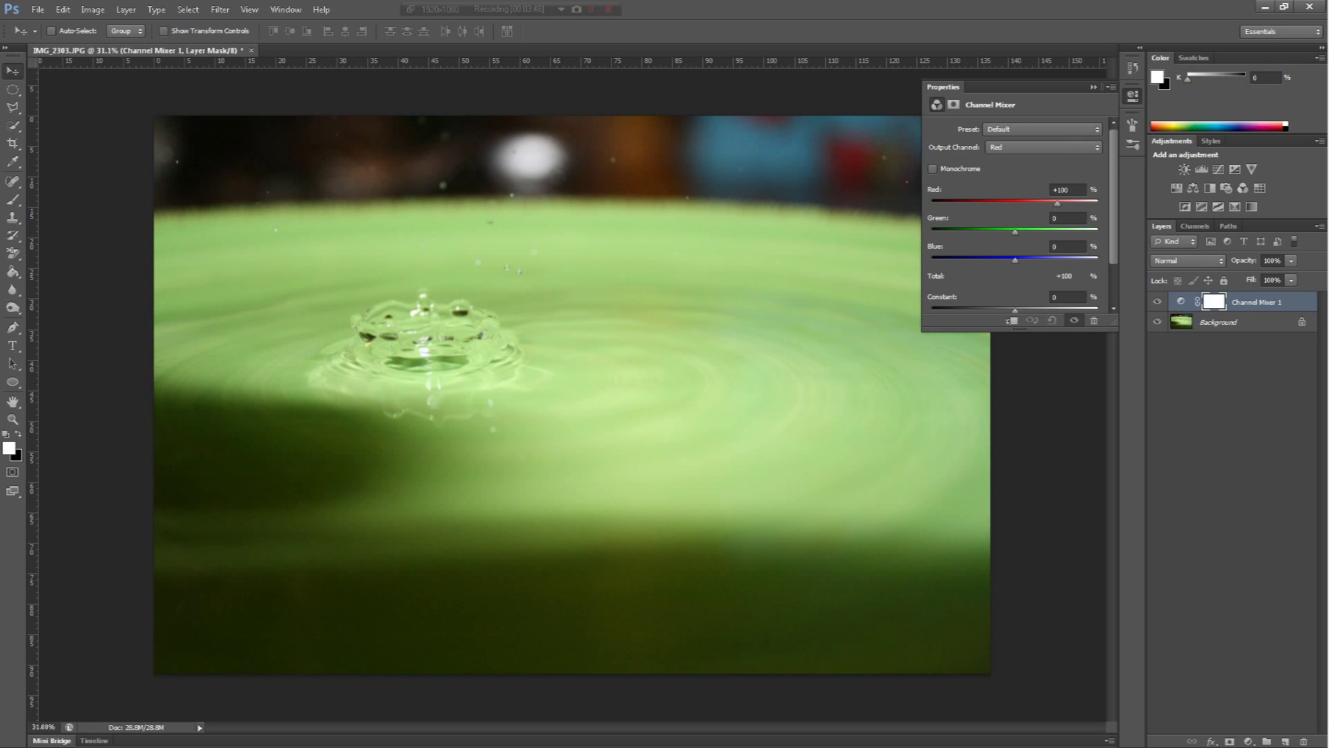
left_click_drag(1015, 231, 1042, 261)
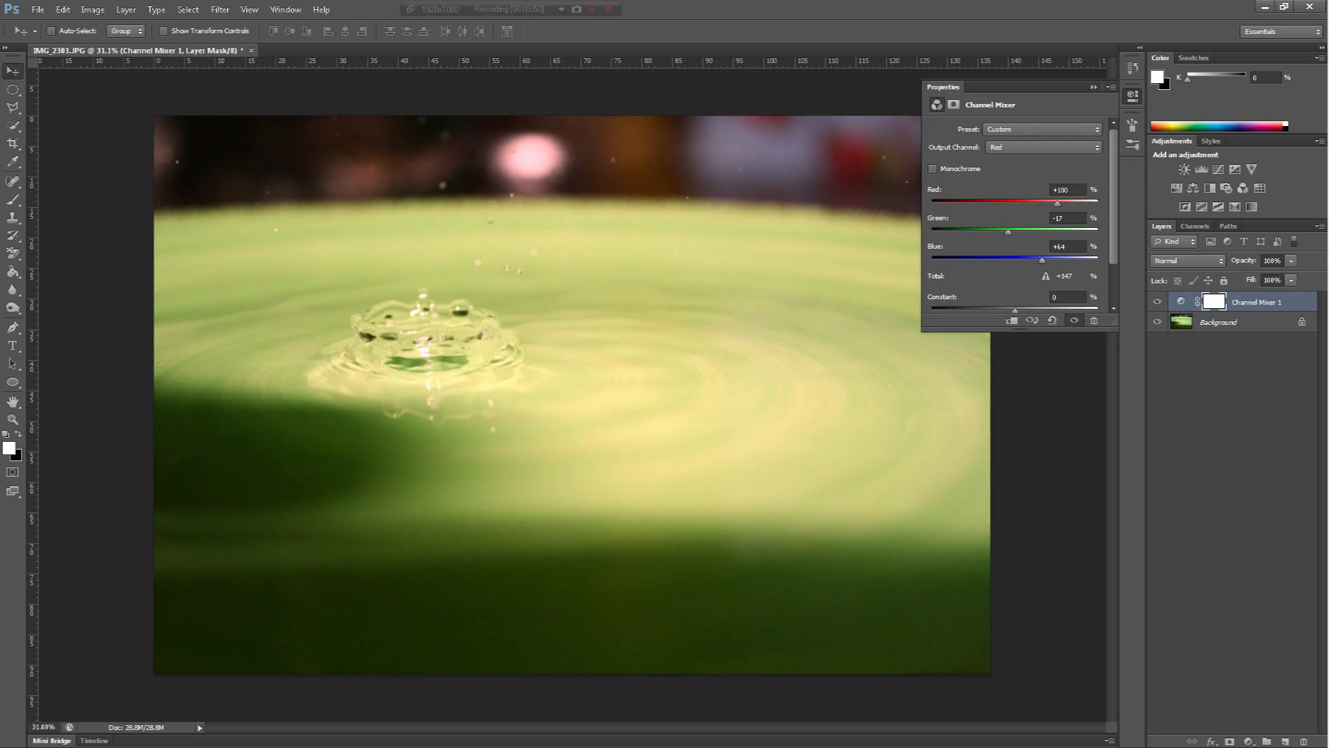
left_click_drag(1057, 204, 964, 204)
left_click(932, 168)
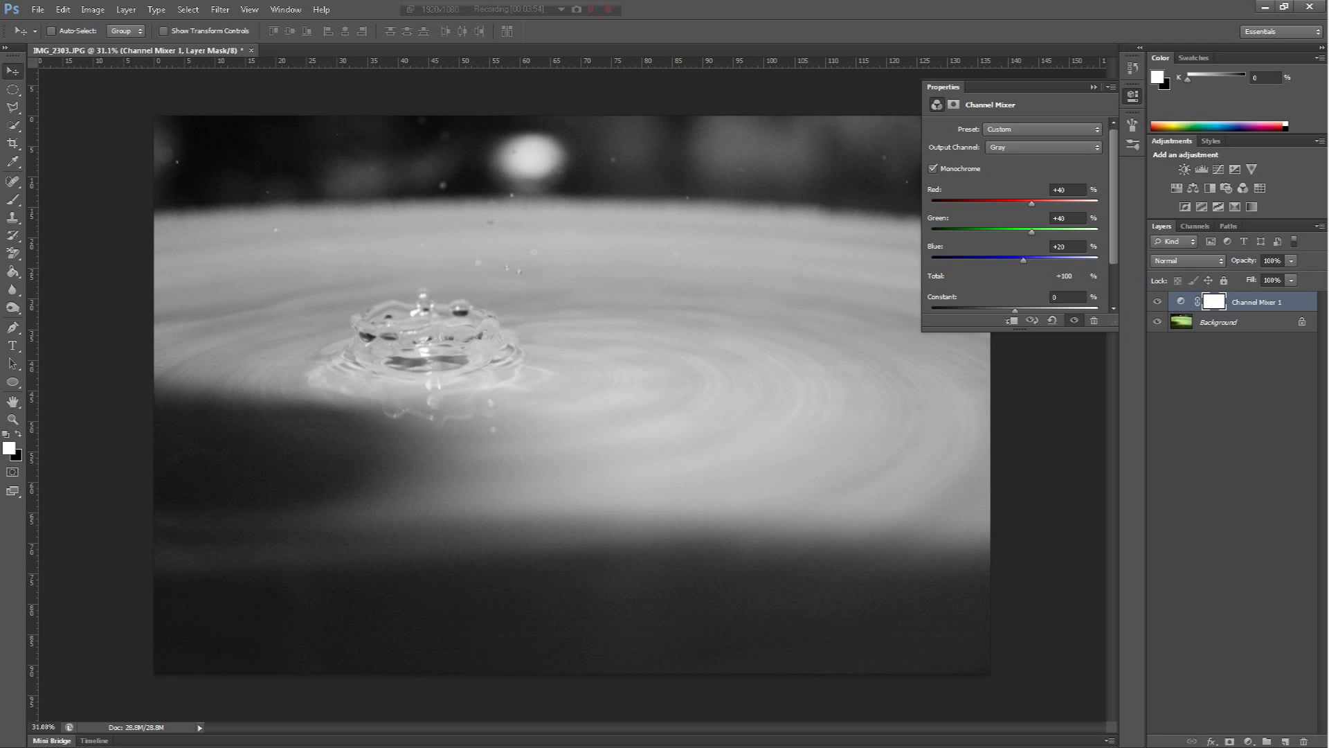
left_click(932, 168)
left_click(1042, 147)
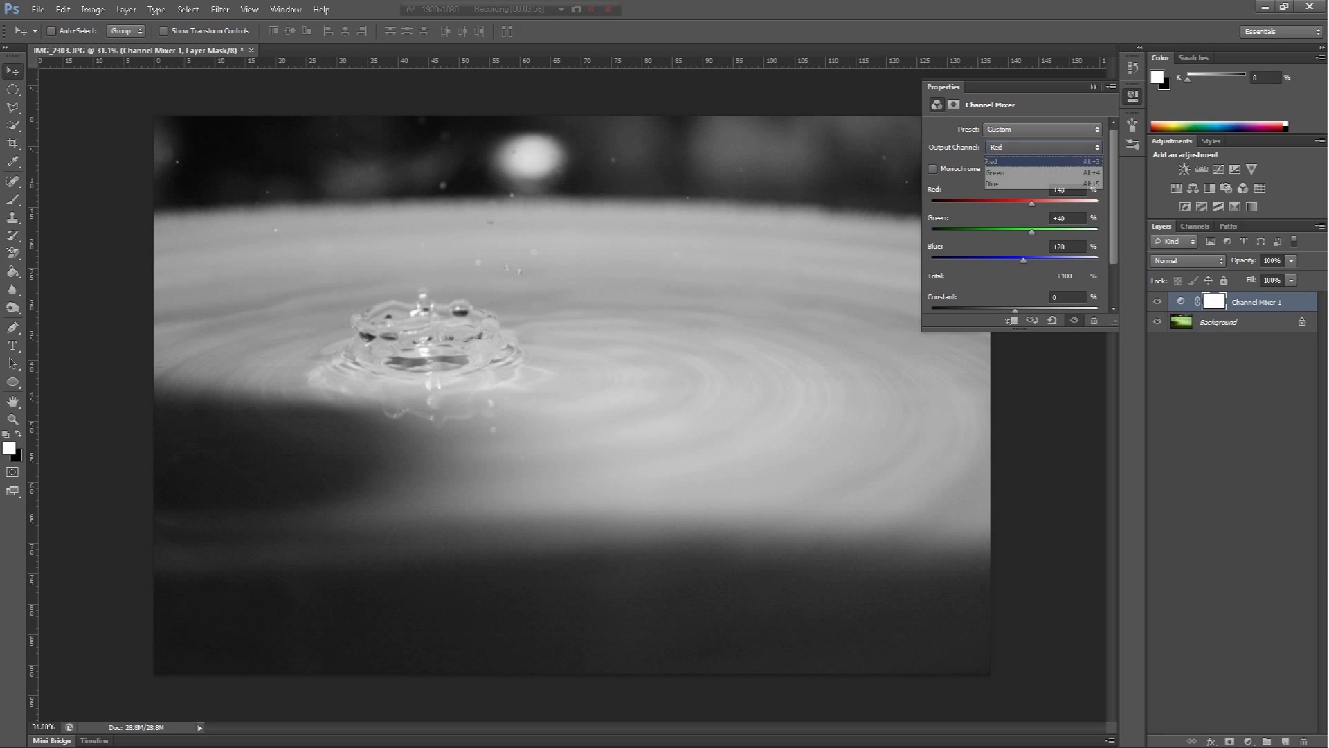
Try the Channel Mixer's Black & White Infrared, Blue, Orange, Red and Yellow Filter presets, and delete the layer
left_click(1042, 128)
left_click(1024, 166)
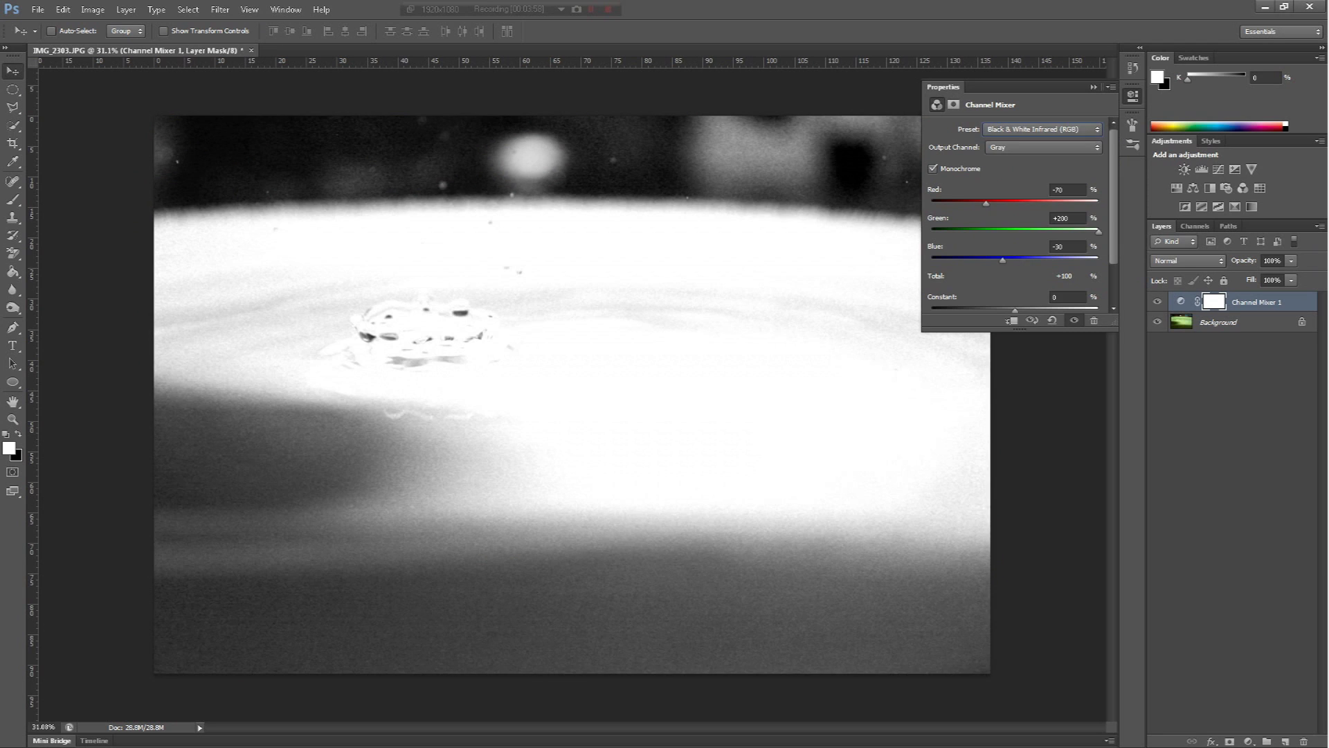
left_click(1042, 129)
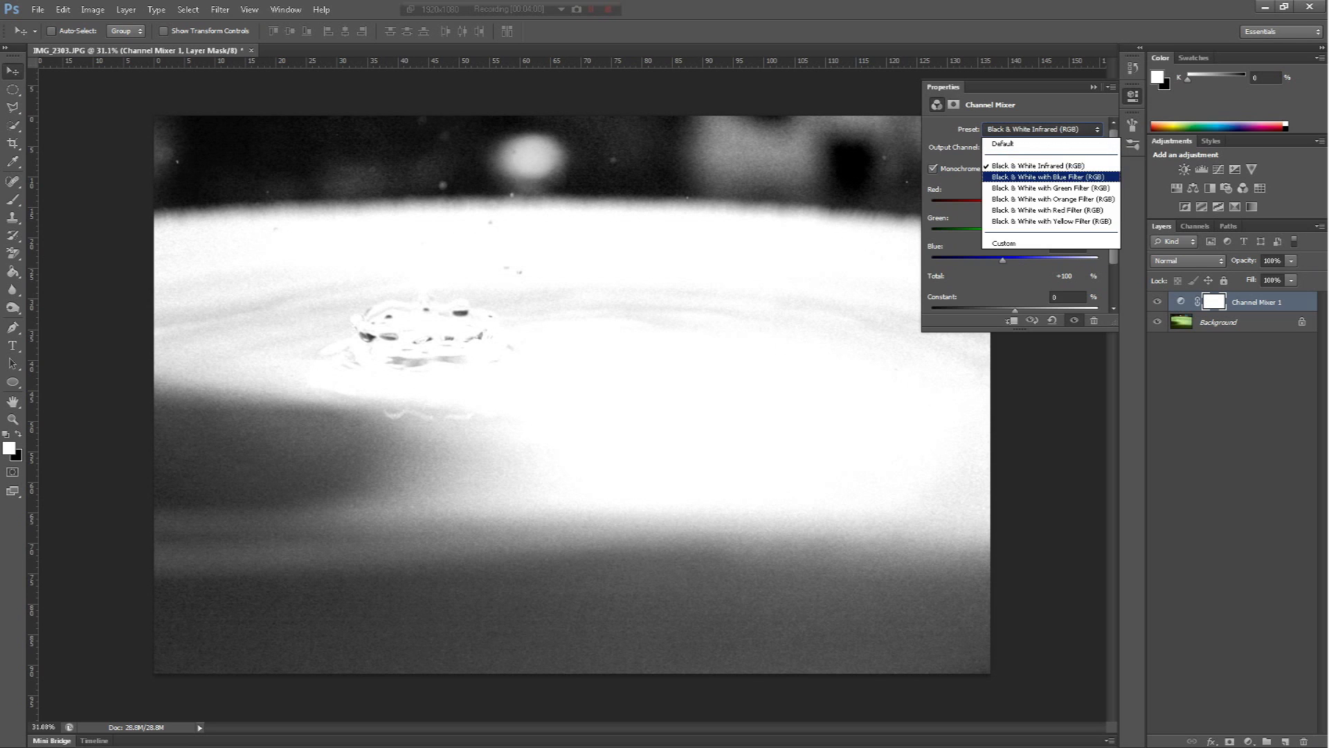
left_click(1047, 176)
left_click(1041, 129)
left_click(1053, 198)
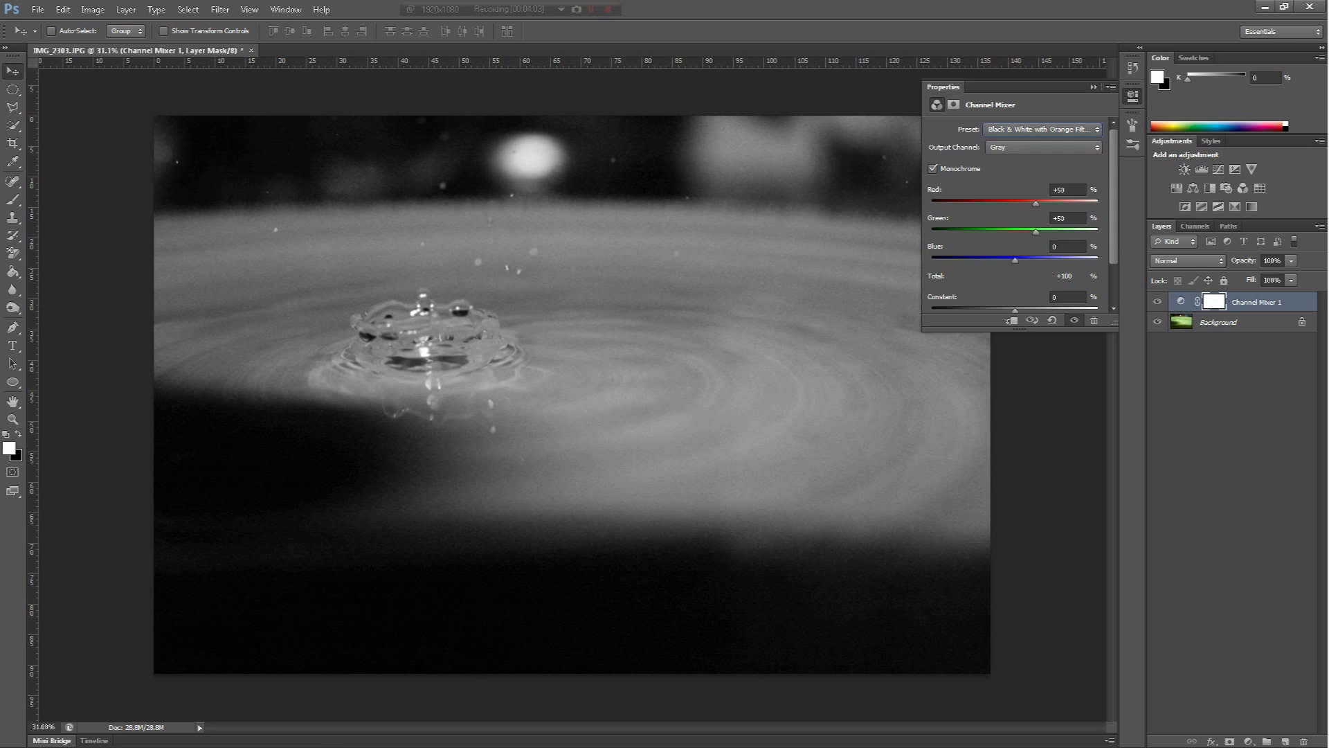
left_click(1042, 129)
left_click(1048, 210)
left_click(1042, 128)
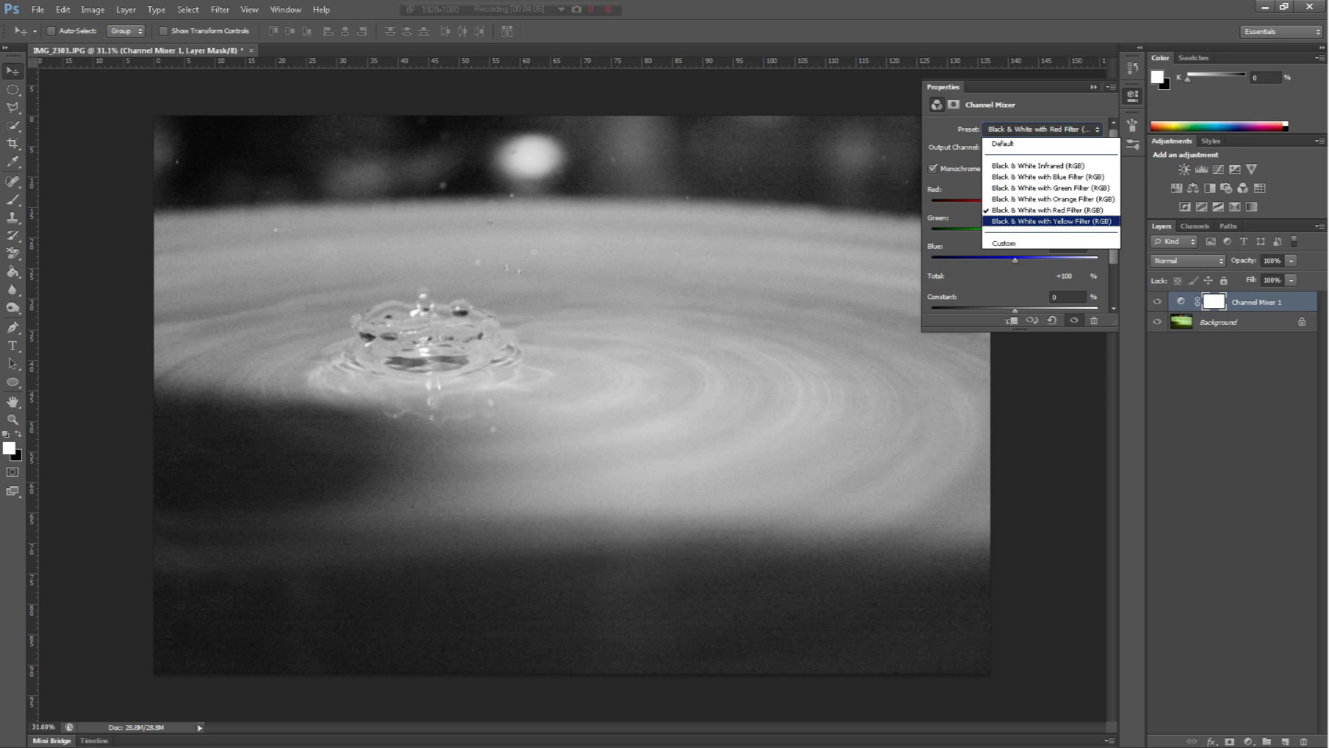
left_click(1051, 221)
left_click(1093, 86)
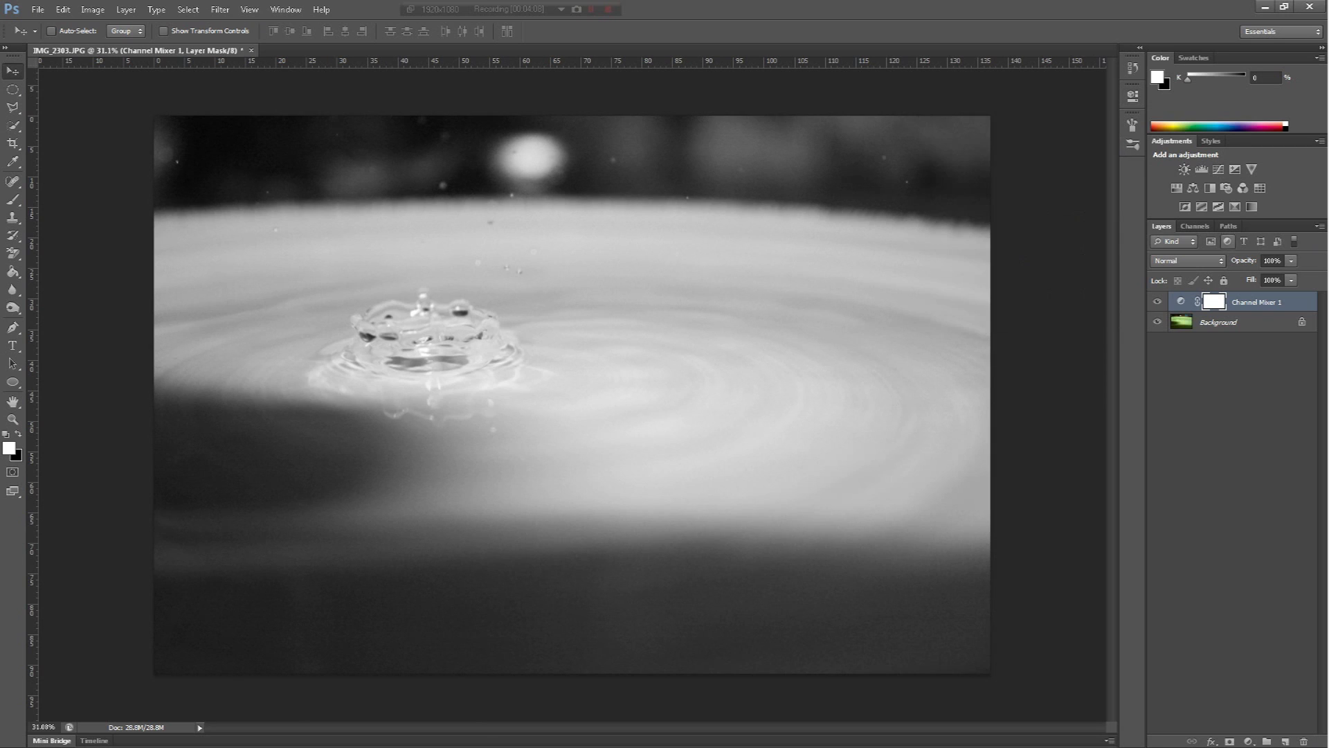
left_click(1181, 301)
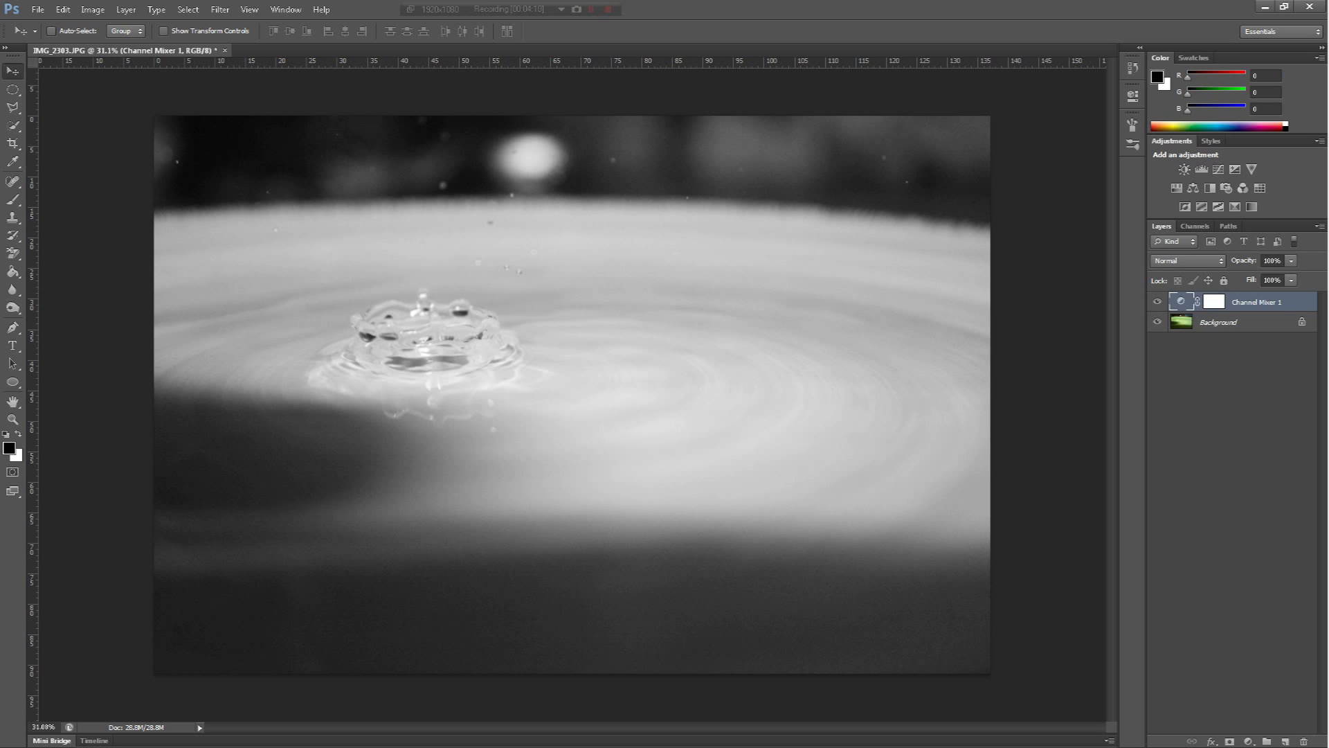
key("Delete")
Add a Color Lookup adjustment layer and try the 2Strip.look and 3Strip.look 3D LUTs
left_click(1260, 187)
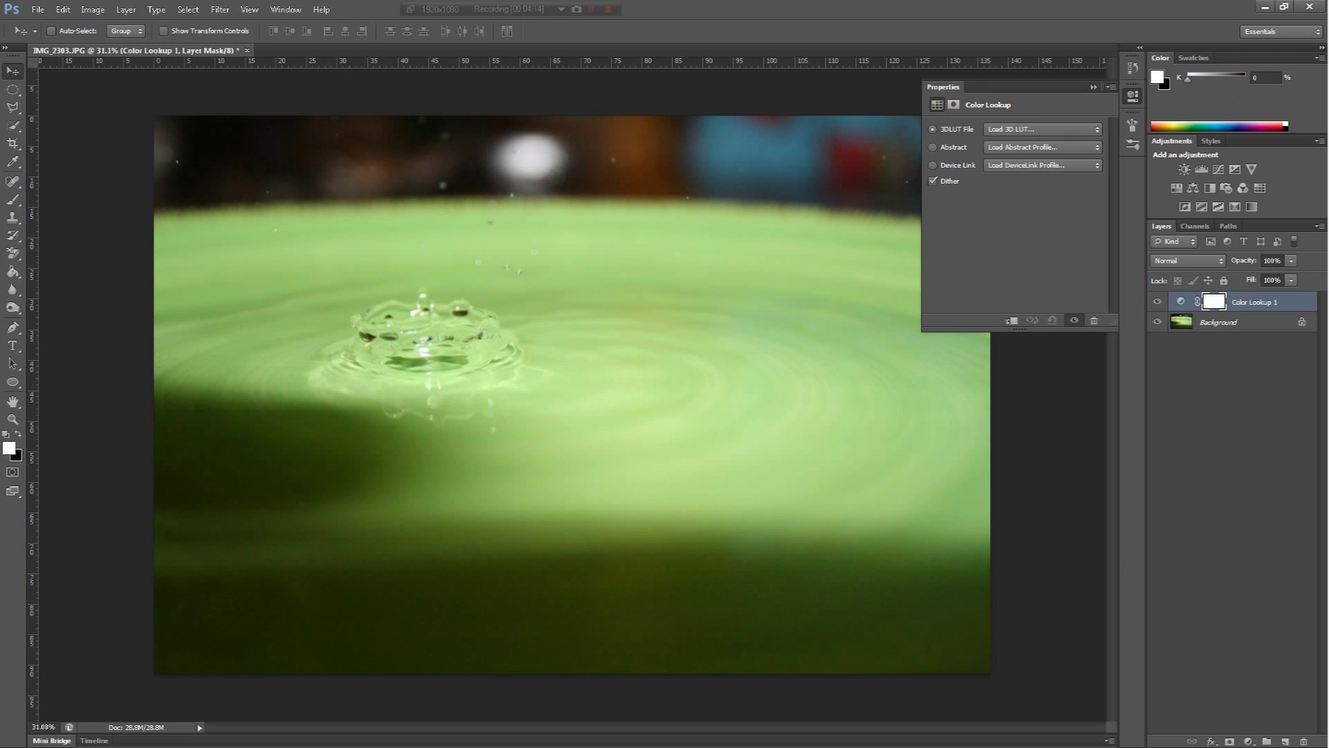
left_click(933, 147)
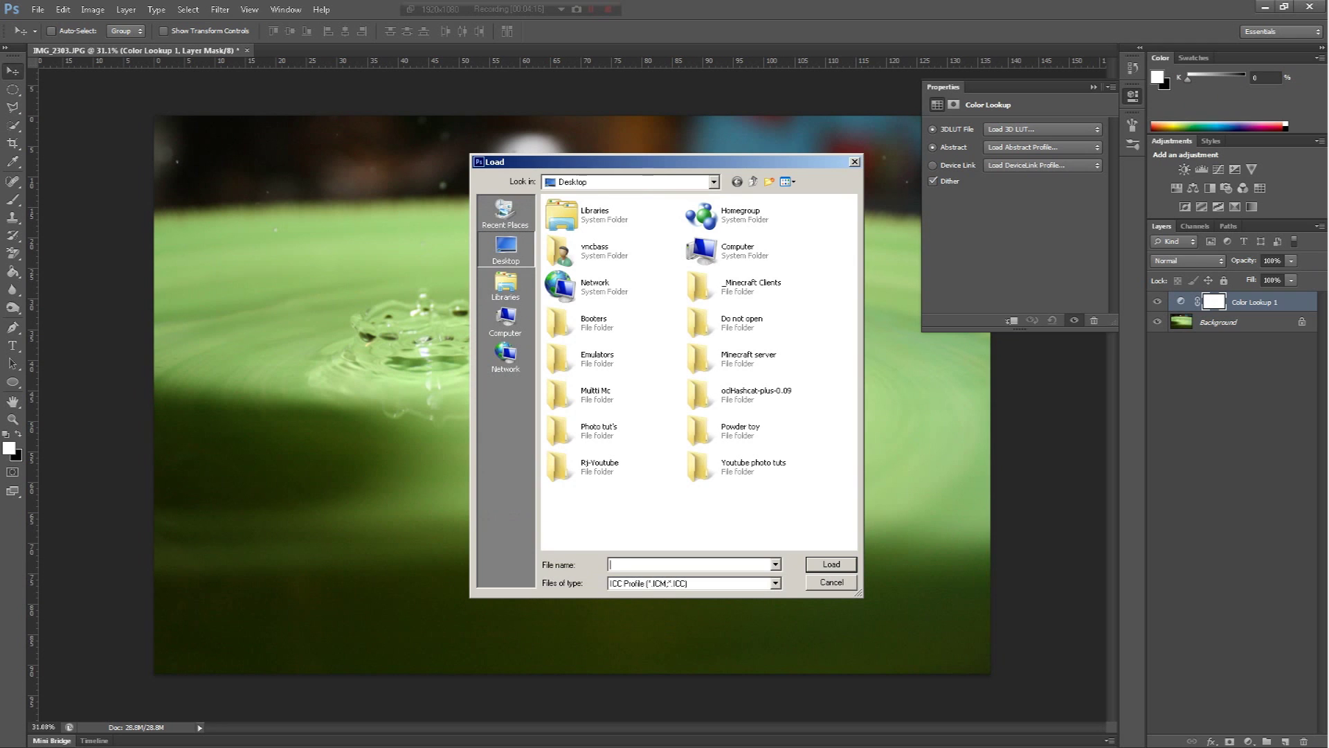
key("Escape")
left_click(1042, 129)
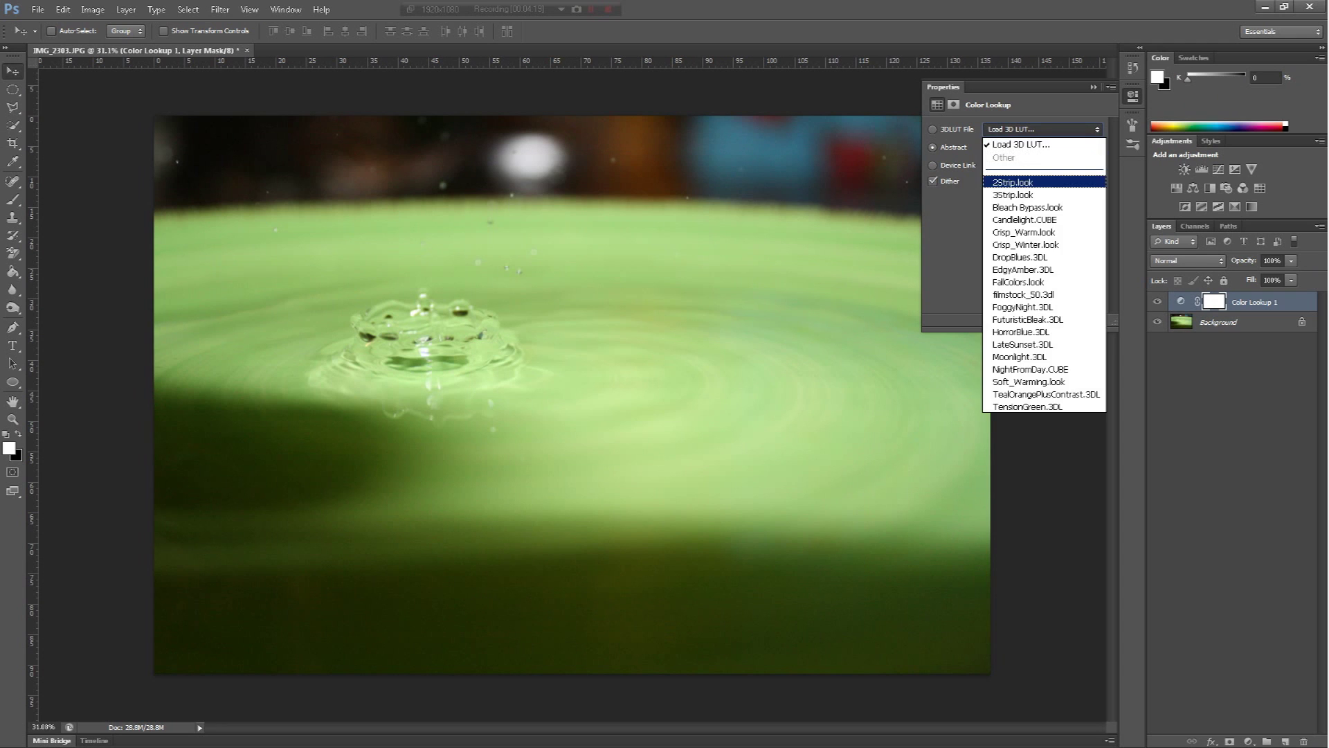
left_click(1017, 181)
left_click(1042, 129)
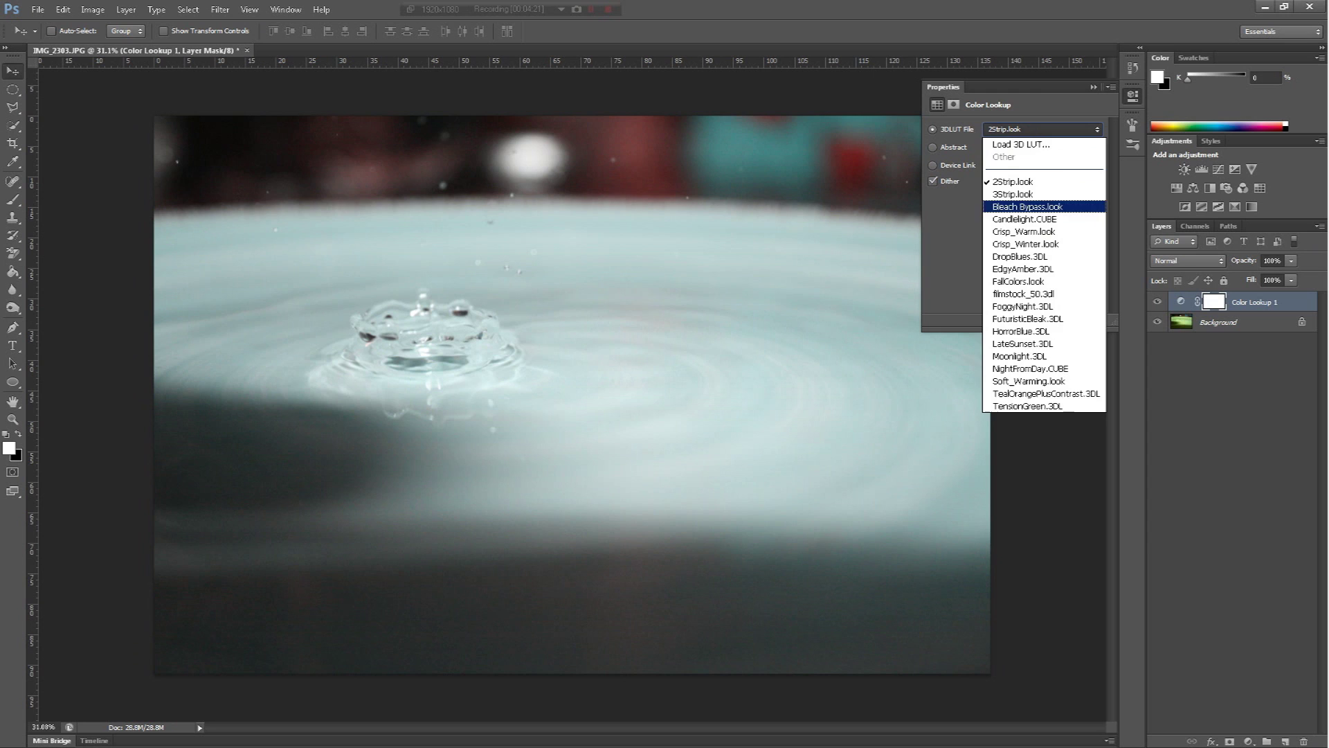
left_click(1010, 187)
Try the Candlelight.CUBE, Bleach Bypass.look, filmstock_50.3dl and LateSunset.3DL LUTs on the Color Lookup layer
left_click(1042, 129)
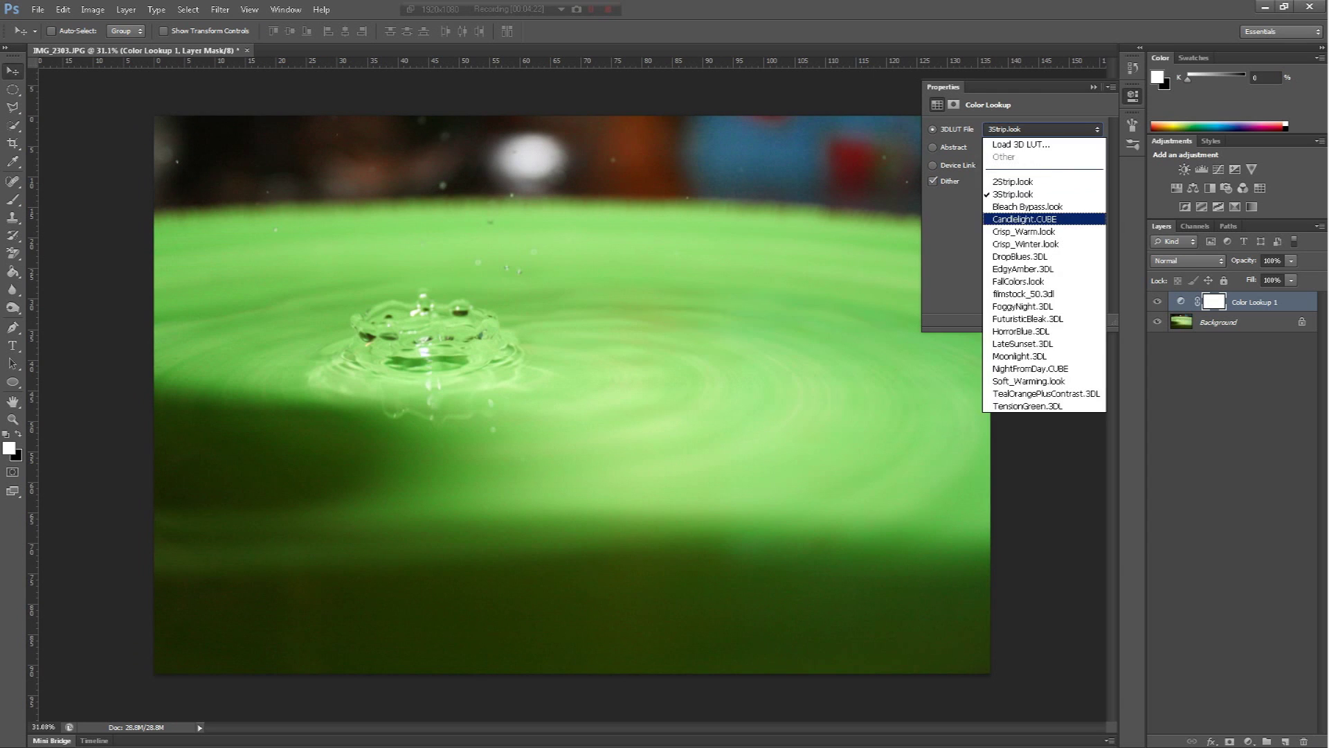
left_click(1025, 219)
left_click(1042, 129)
left_click(1027, 206)
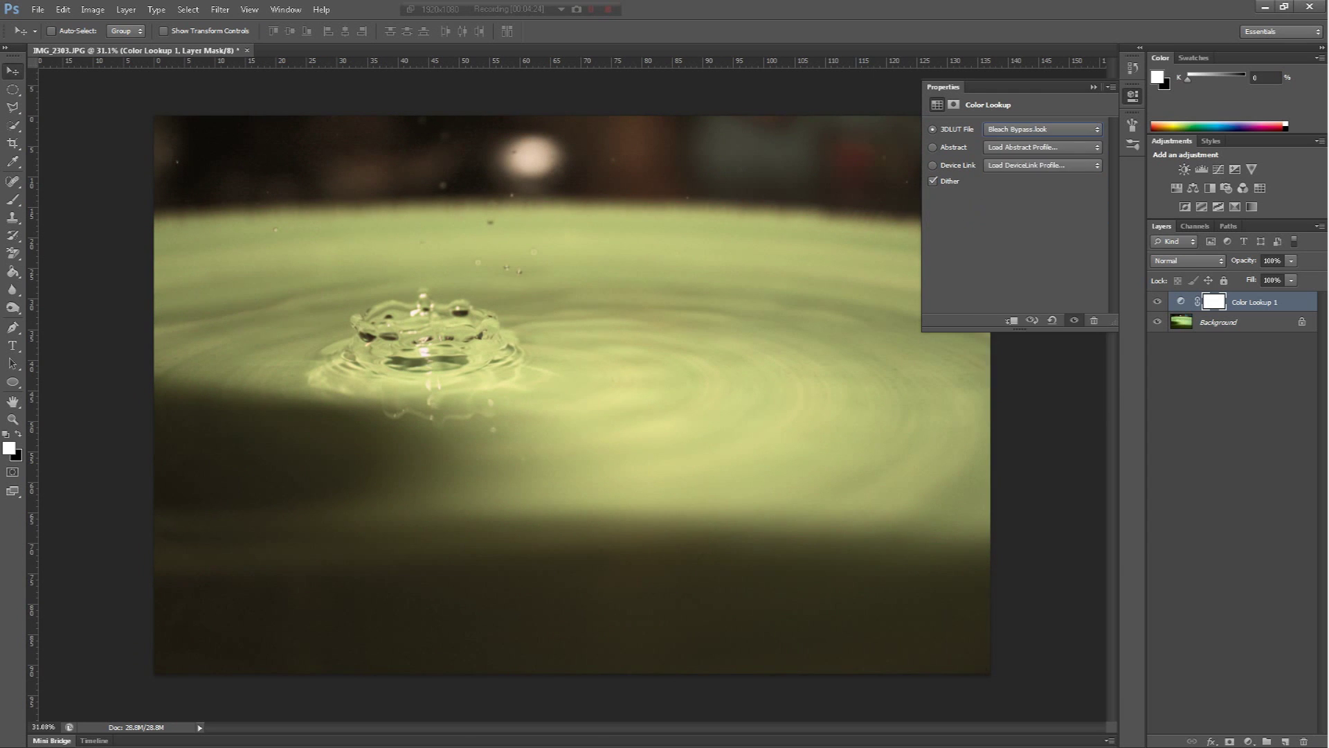
left_click(1042, 129)
left_click(1024, 294)
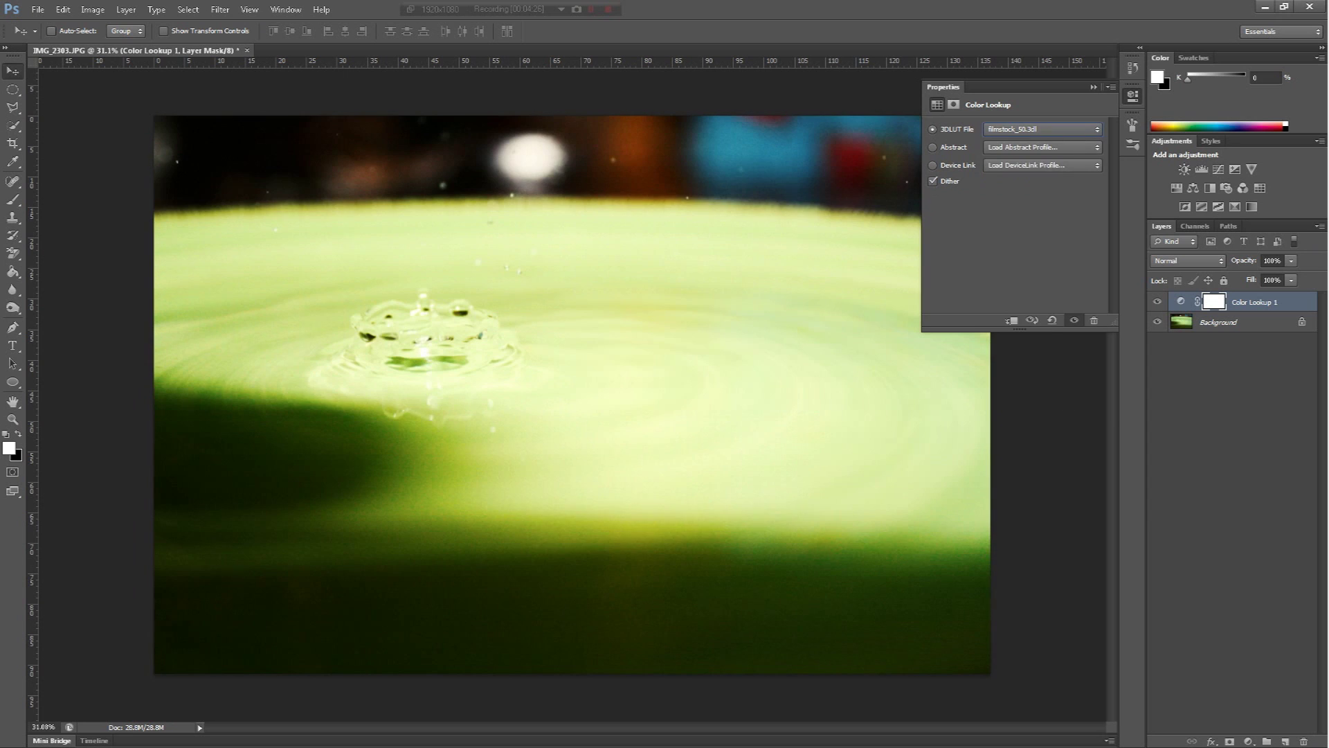
left_click(1041, 128)
left_click(1022, 343)
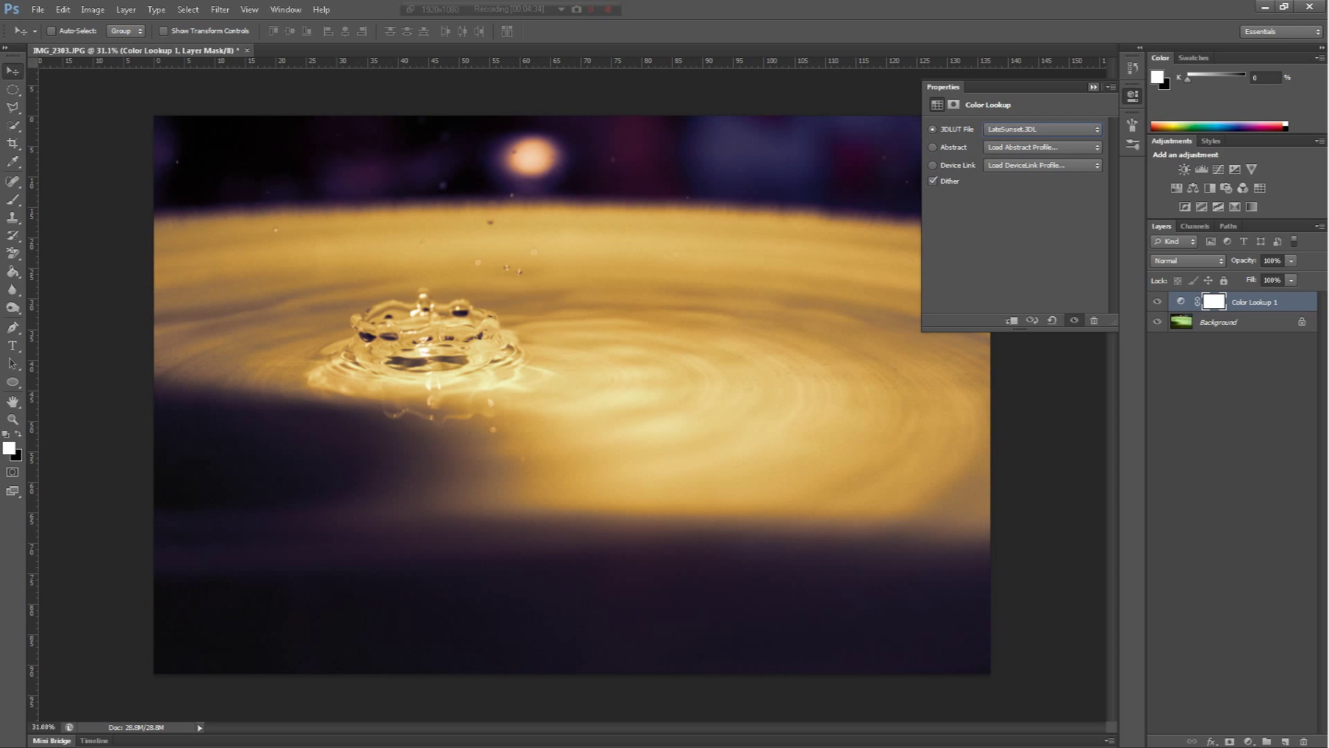
View the available abstract and device link profiles, and delete the Color Lookup layer
left_click(1041, 147)
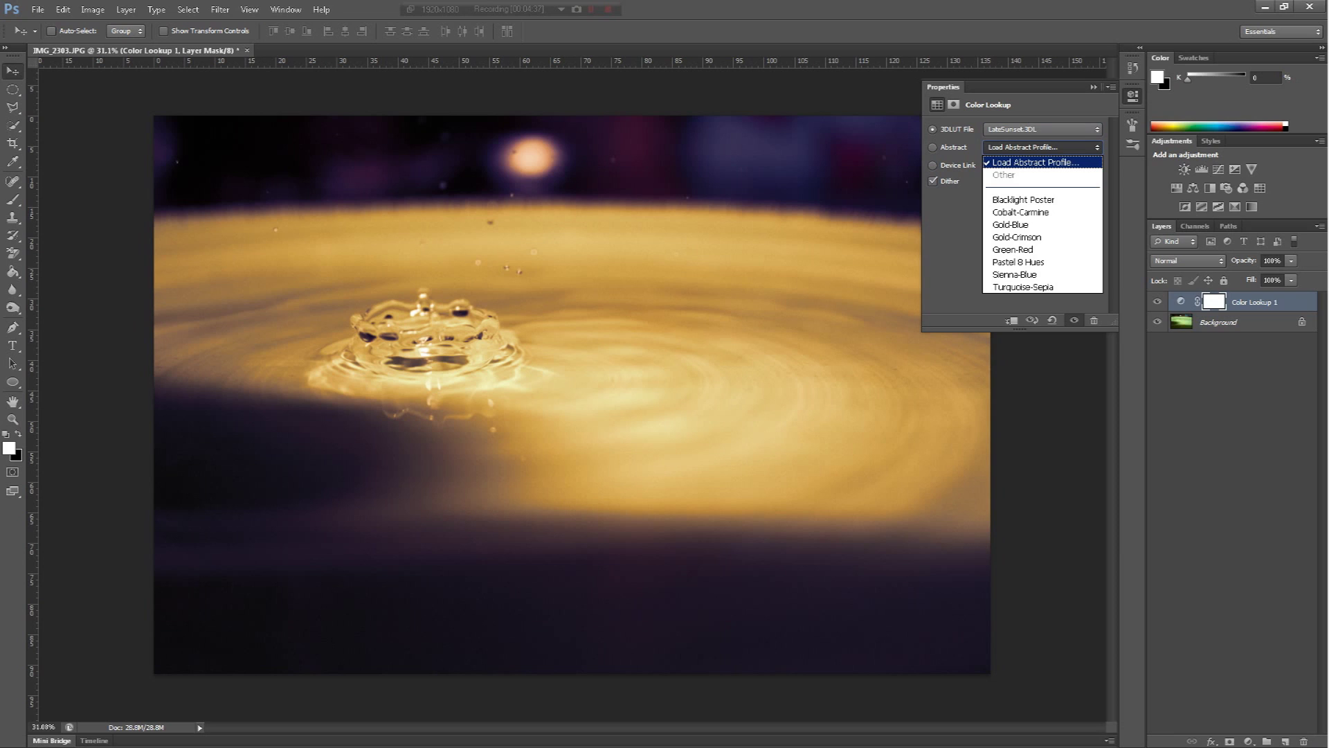
key("Escape")
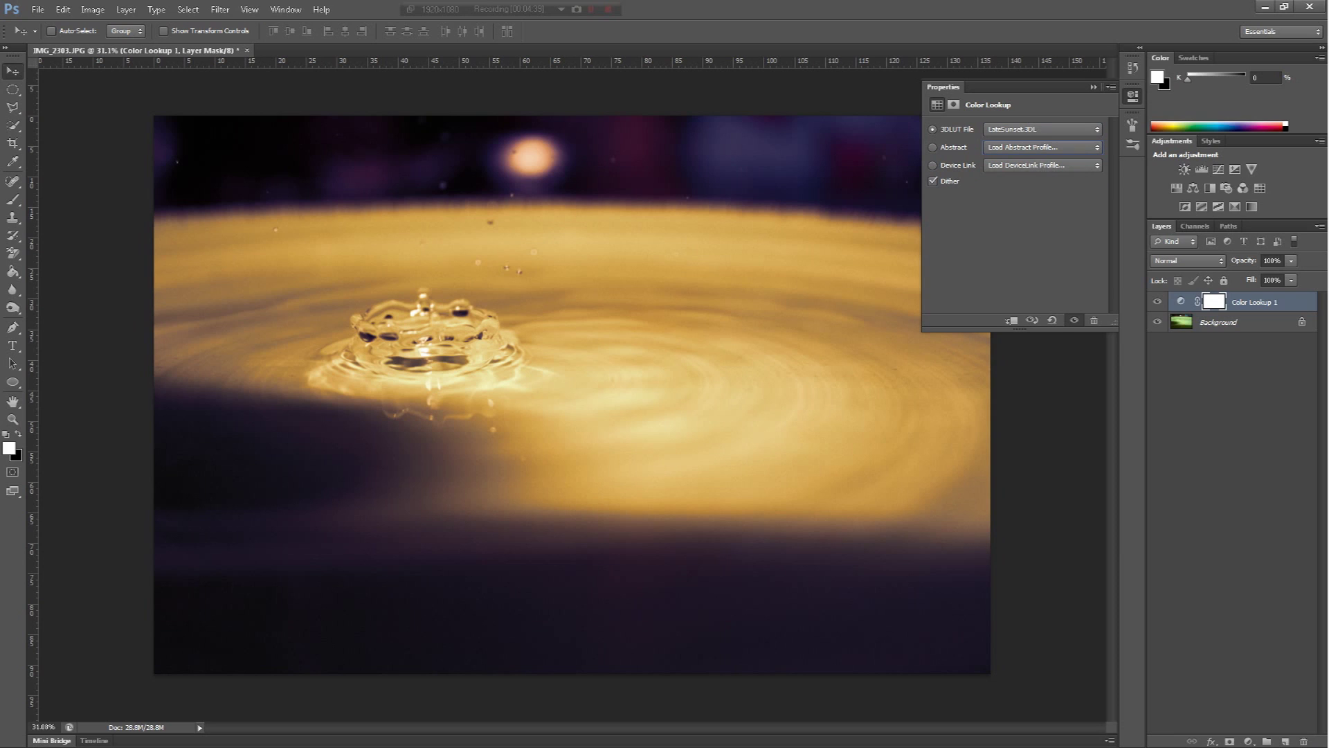
left_click(1041, 164)
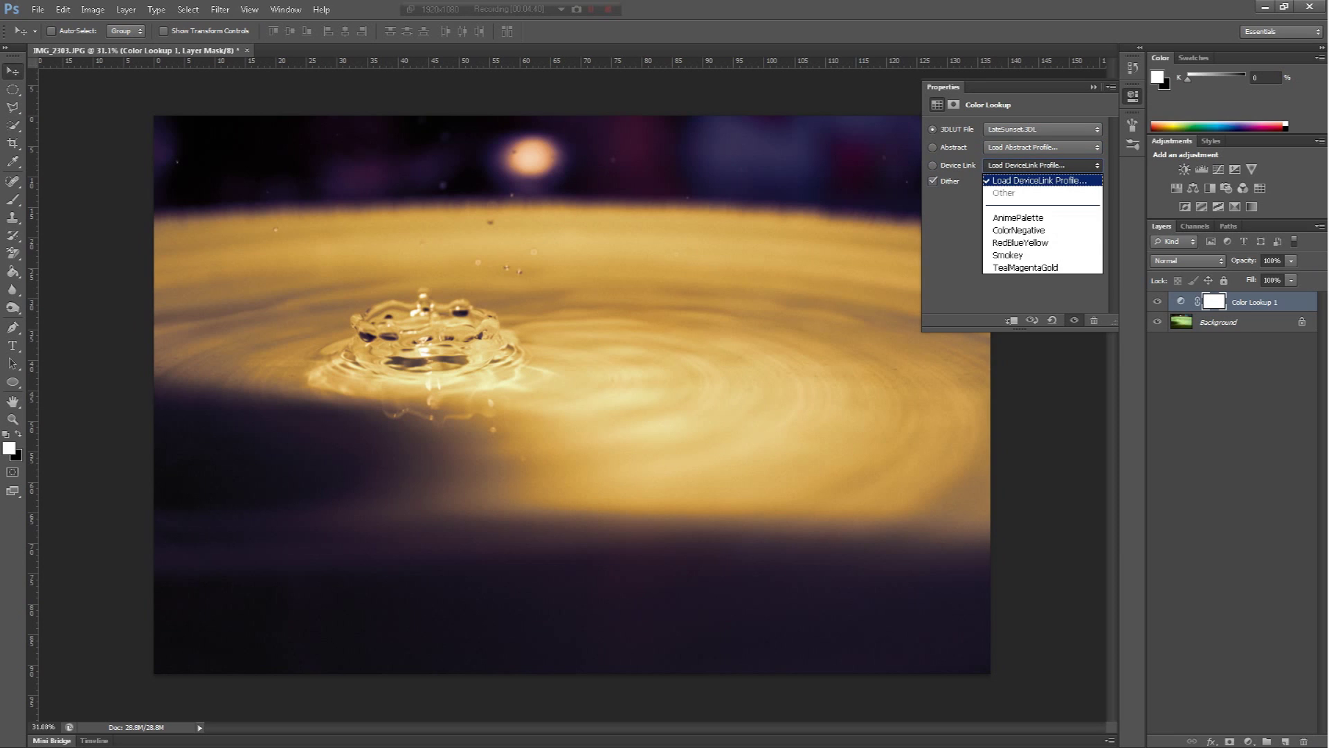
key("Escape")
left_click(1093, 87)
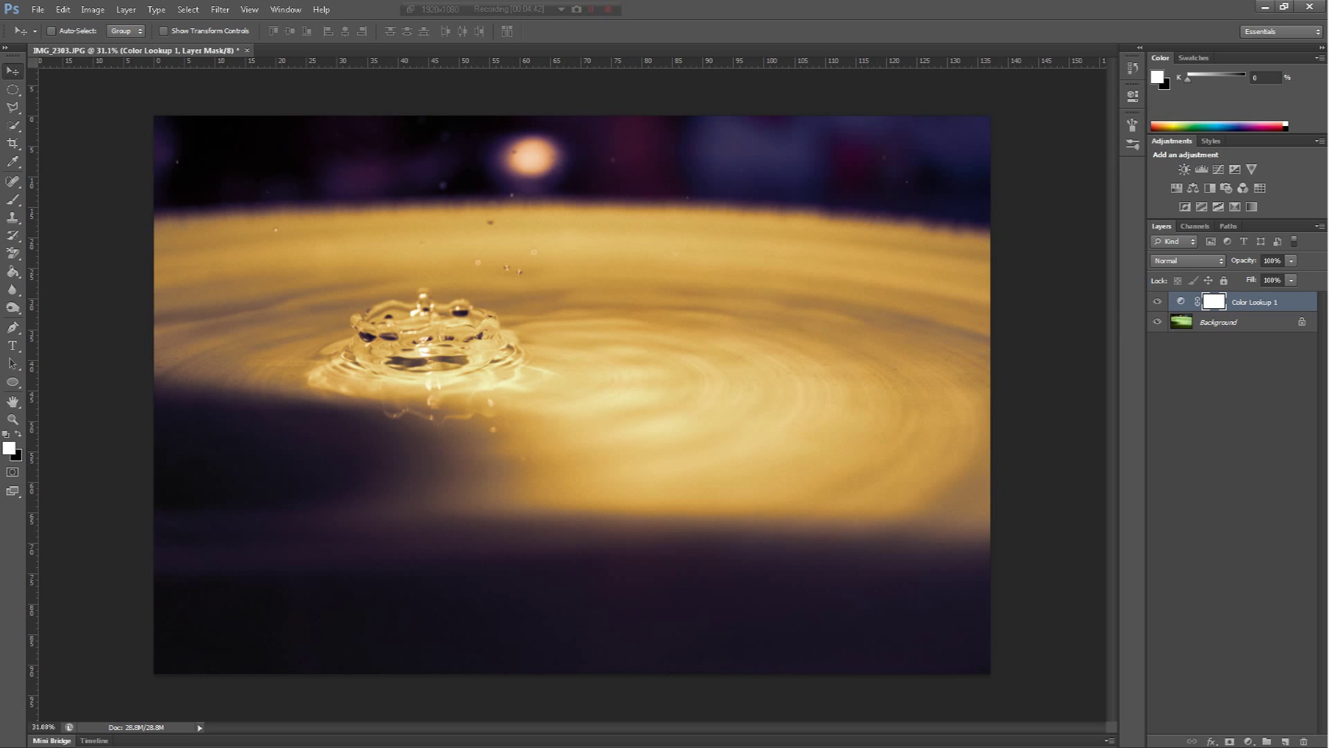
left_click(1181, 301)
key("Delete")
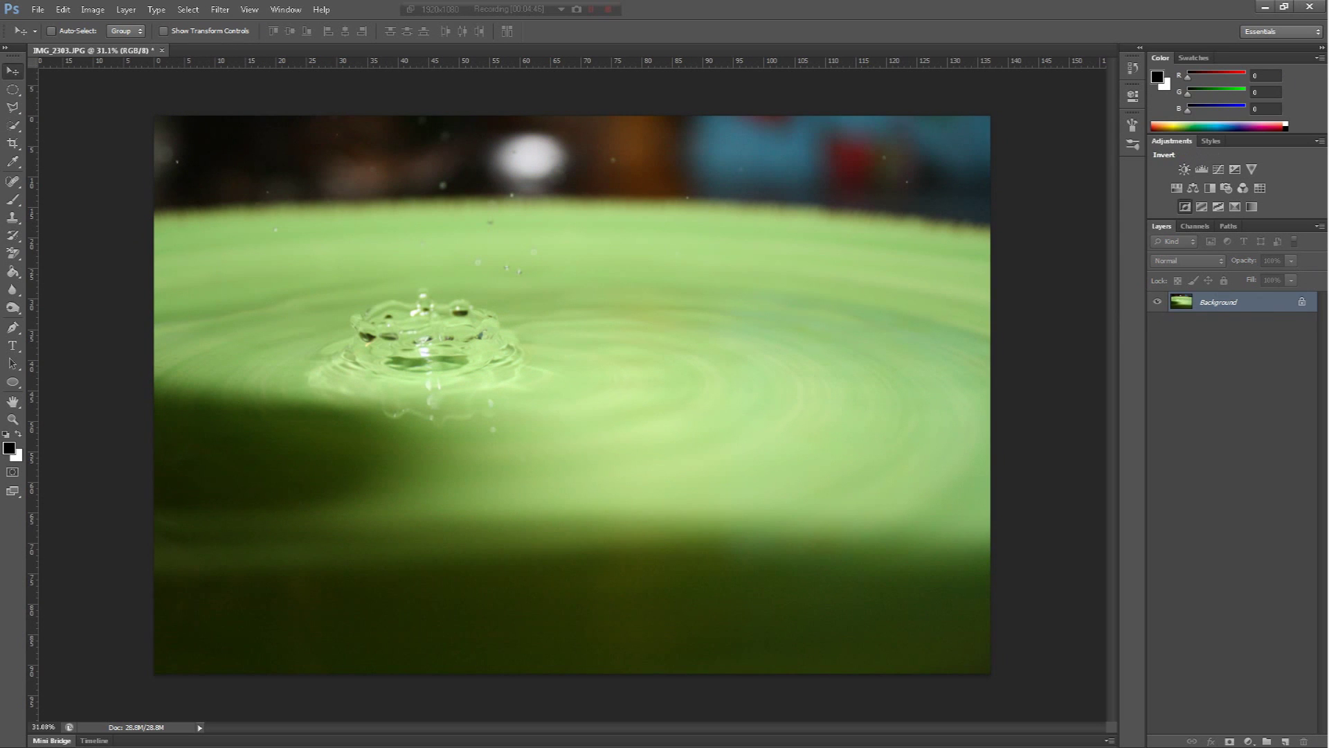
Try an Invert adjustment layer, toggle its visibility to compare it with the original photo, and delete the layer
left_click(1184, 206)
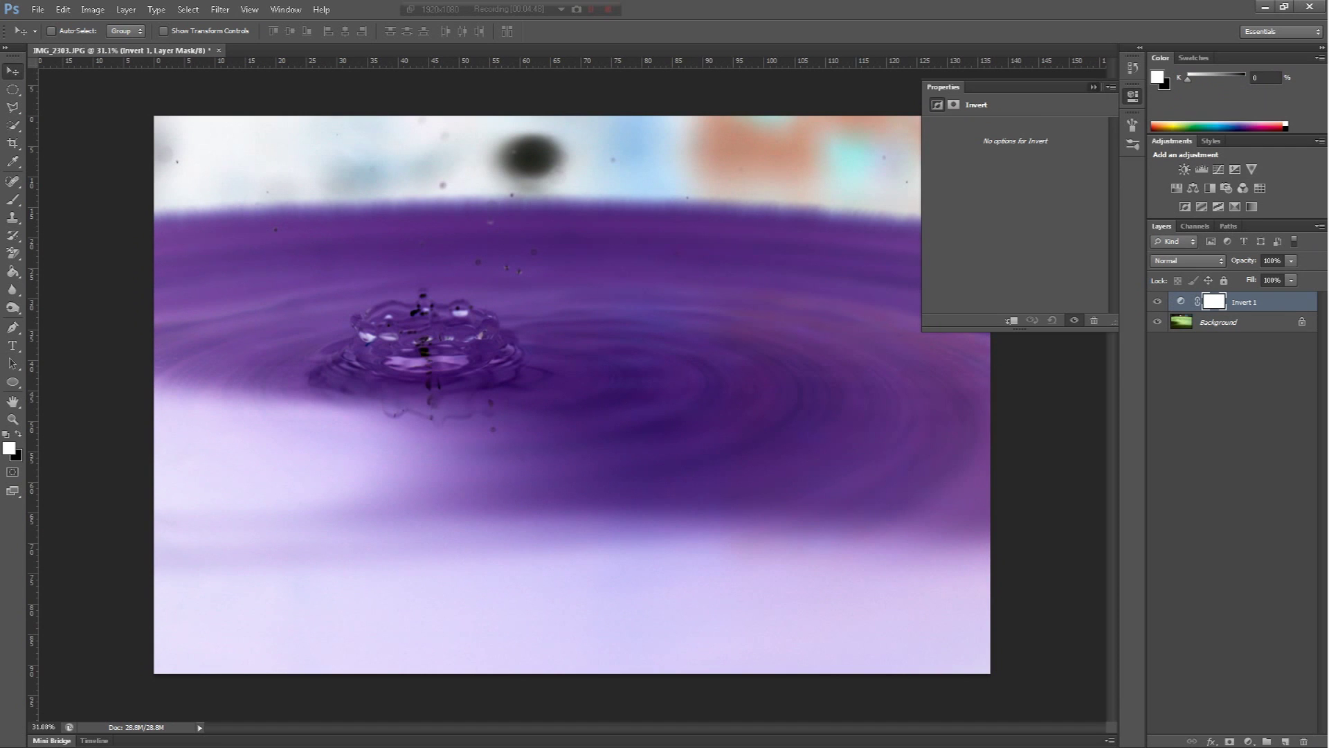
left_click(1093, 88)
left_click(1218, 322)
left_click(1156, 302)
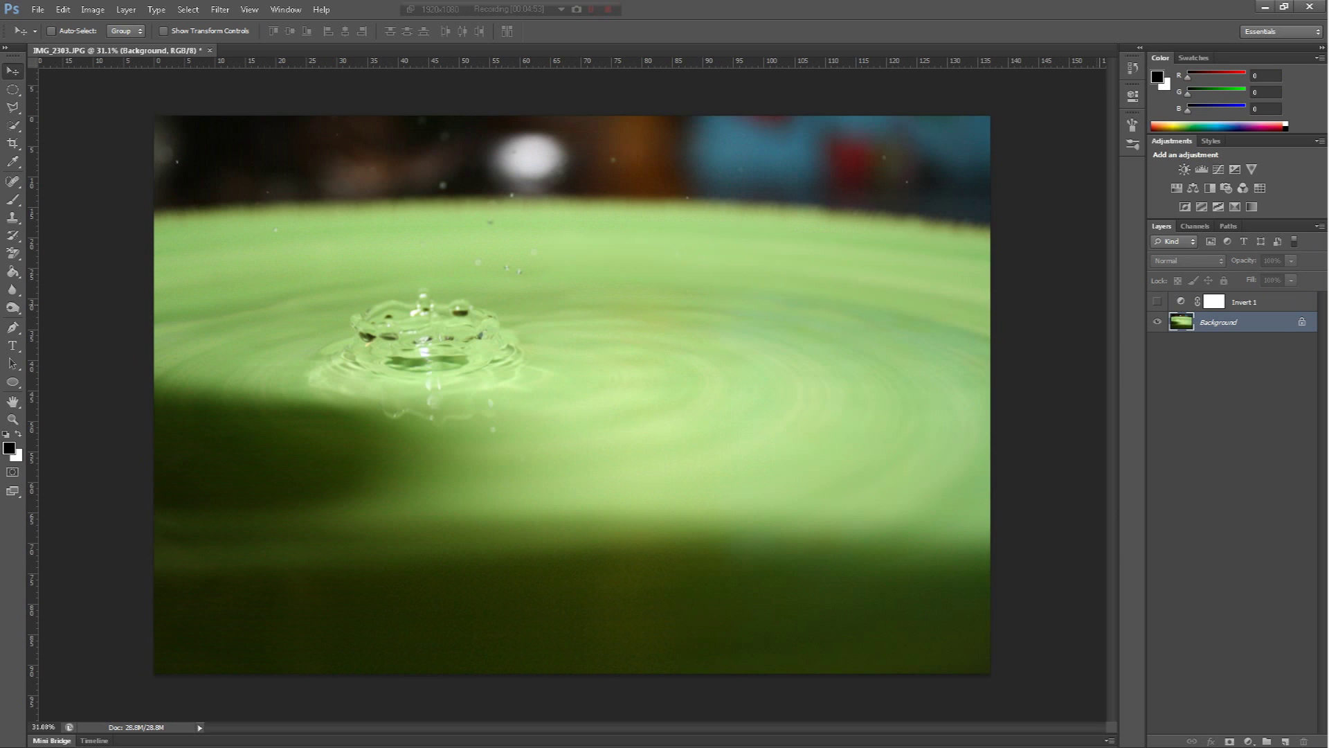
left_click(1157, 301)
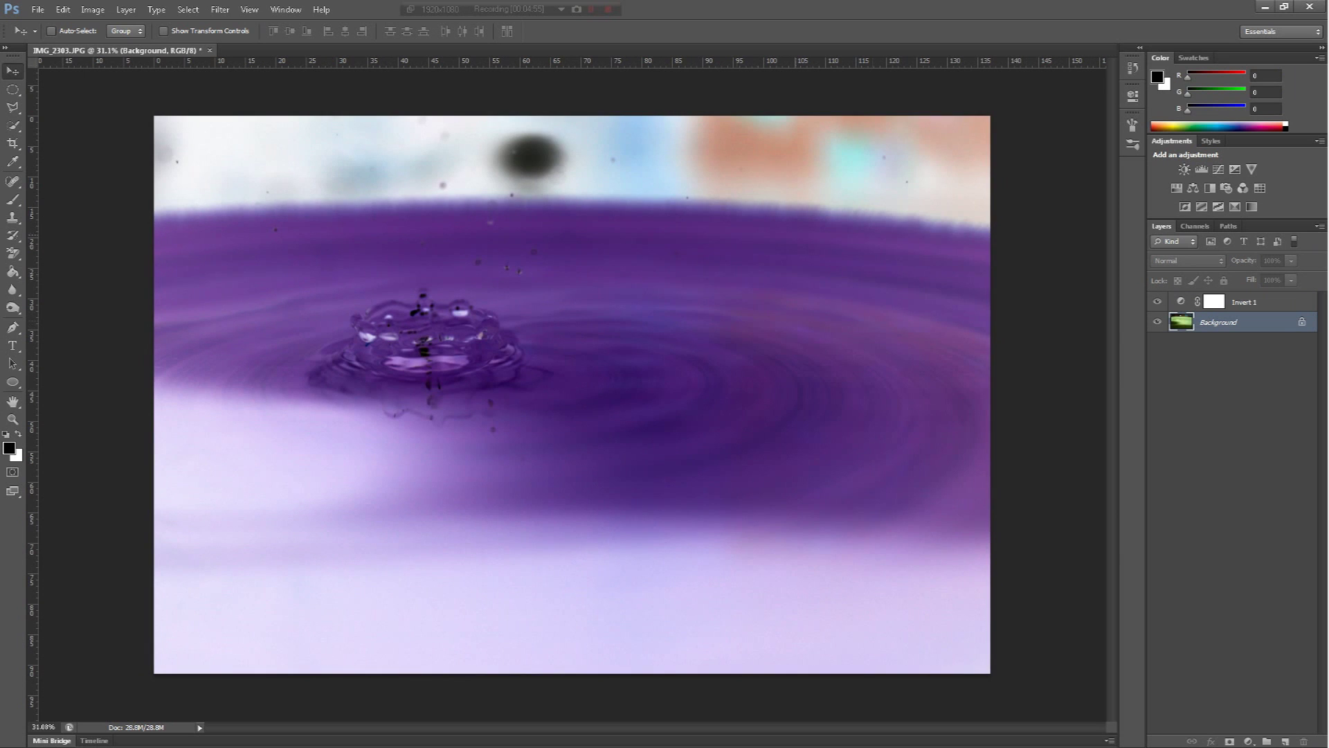
left_click(1156, 301)
left_click(1157, 301)
left_click(1244, 302)
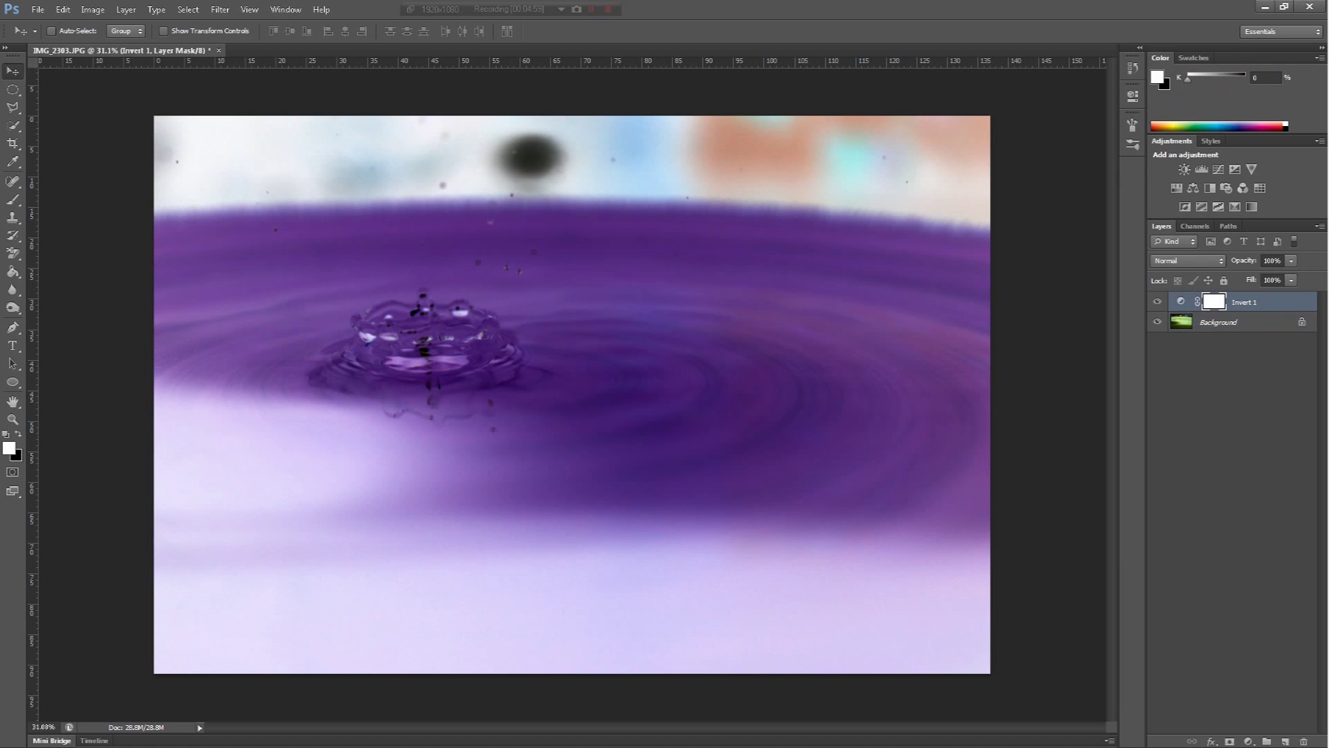
key("Delete")
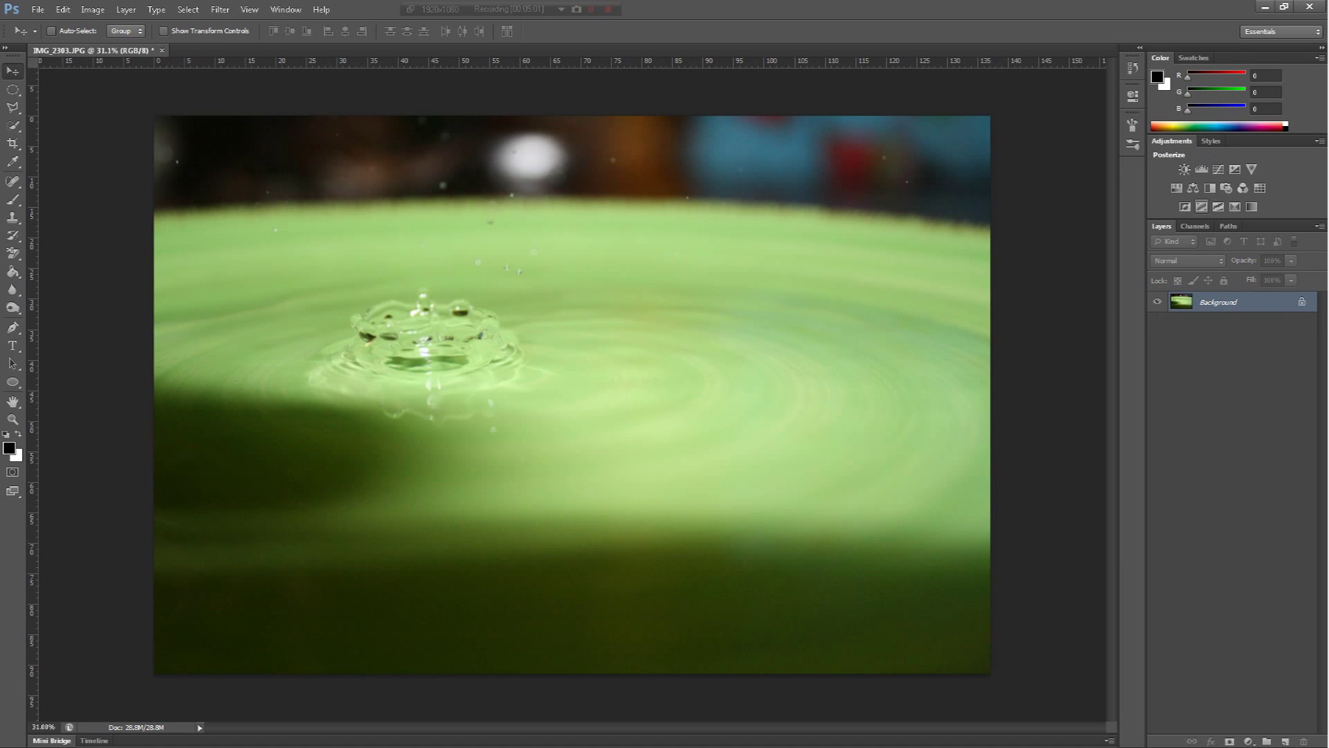
Add a Posterize adjustment layer, try different level counts including 17 and 43, and delete the layer
left_click(1201, 207)
left_click_drag(933, 142, 999, 142)
left_click_drag(1097, 142, 940, 142)
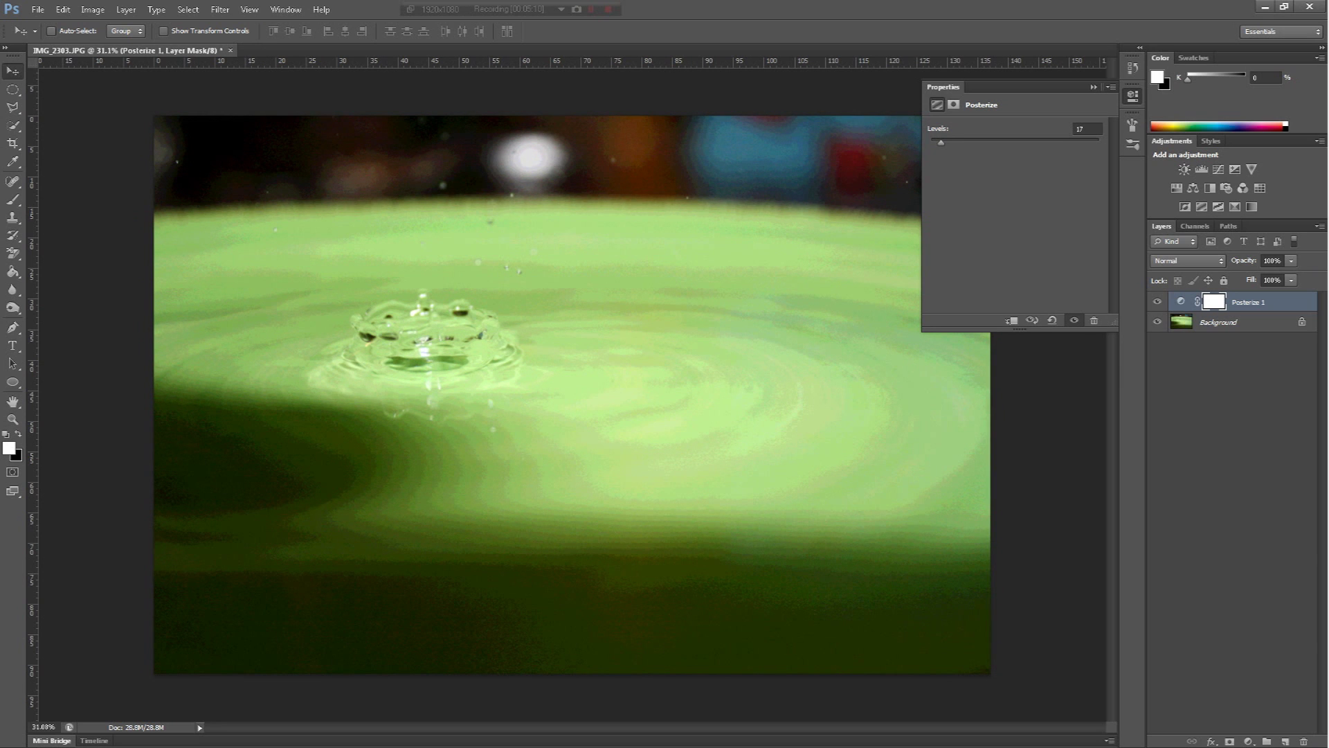
mouse_move(941, 141)
left_mouse_down()
mouse_move(1016, 142)
mouse_move(945, 142)
left_mouse_up()
type("43")
mouse_move(945, 142)
left_mouse_down()
mouse_move(931, 142)
mouse_move(947, 143)
left_mouse_up()
left_click(1093, 87)
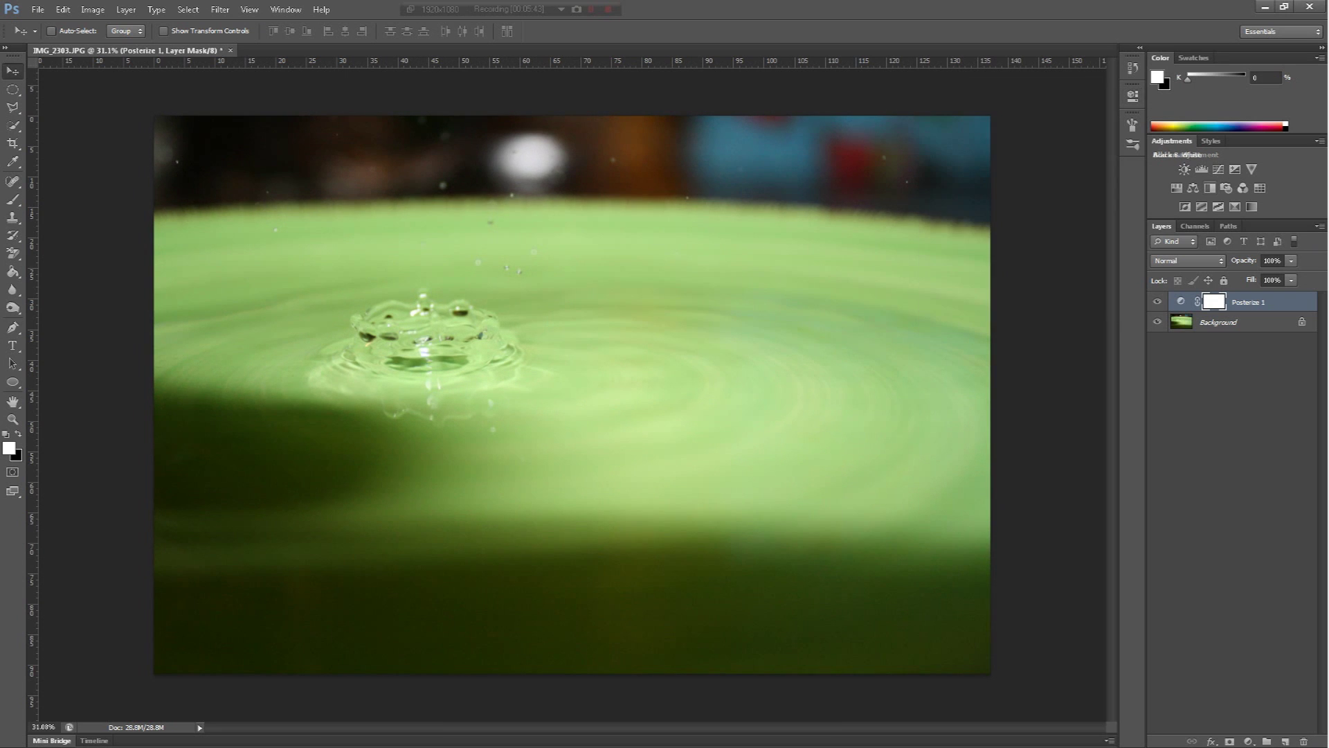
left_click(1180, 301)
key("Delete")
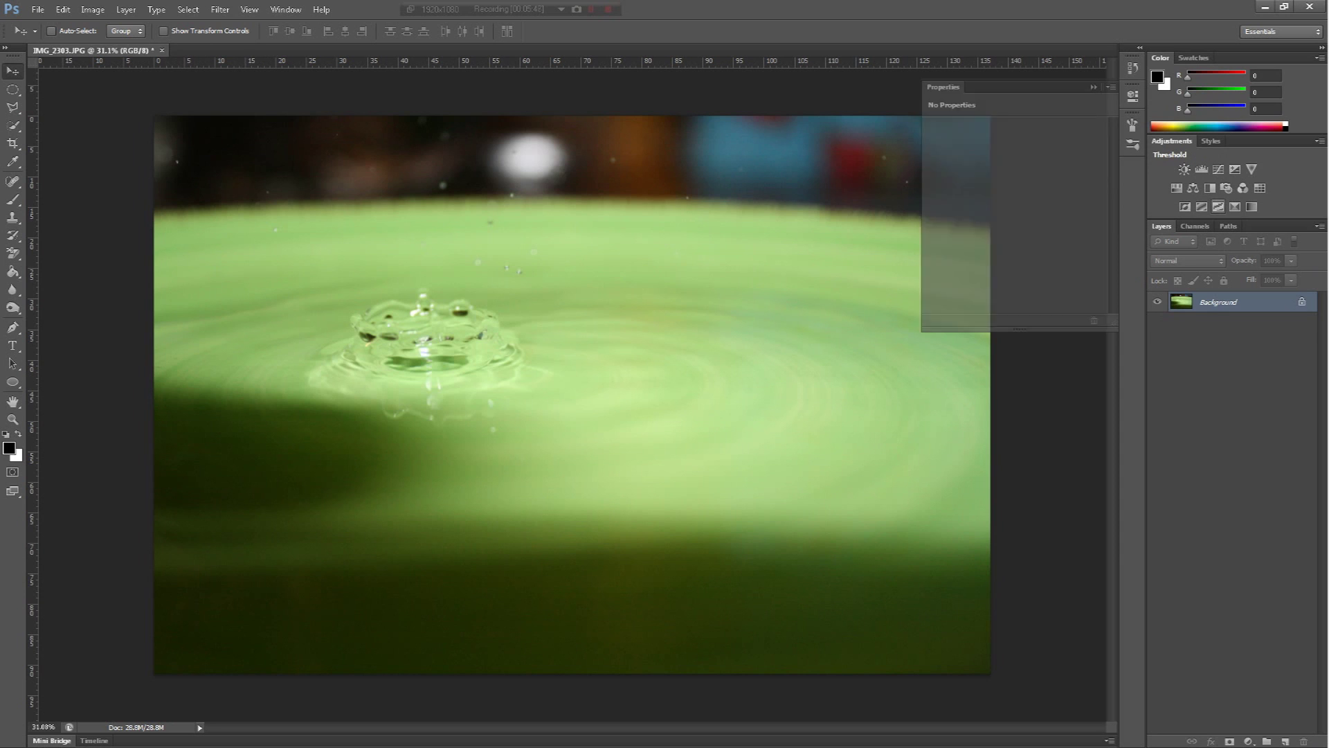
Try a Threshold adjustment layer with a slightly raised threshold level, and delete the layer
left_click(1218, 206)
mouse_move(1015, 203)
left_mouse_down()
mouse_move(932, 203)
mouse_move(1098, 203)
mouse_move(1007, 203)
mouse_move(1027, 203)
left_mouse_up()
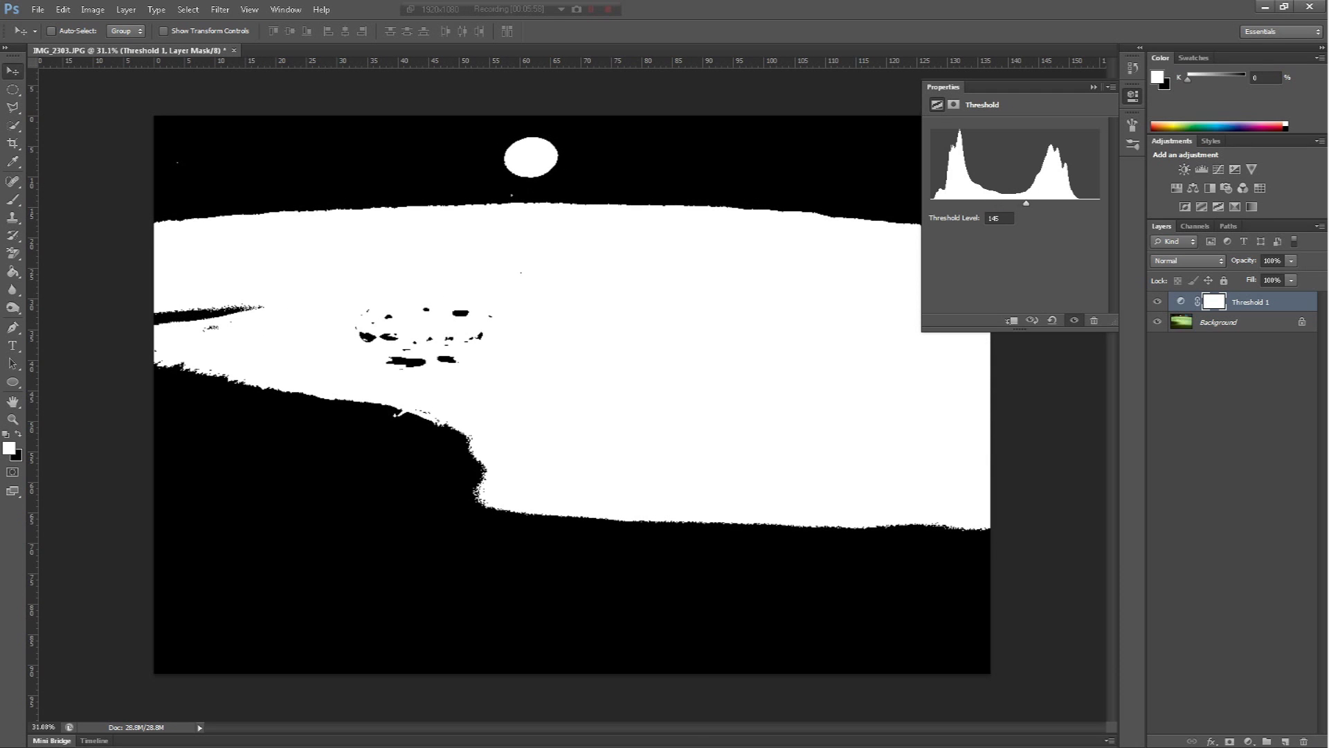
left_click(1093, 88)
left_click(1181, 301)
key("Delete")
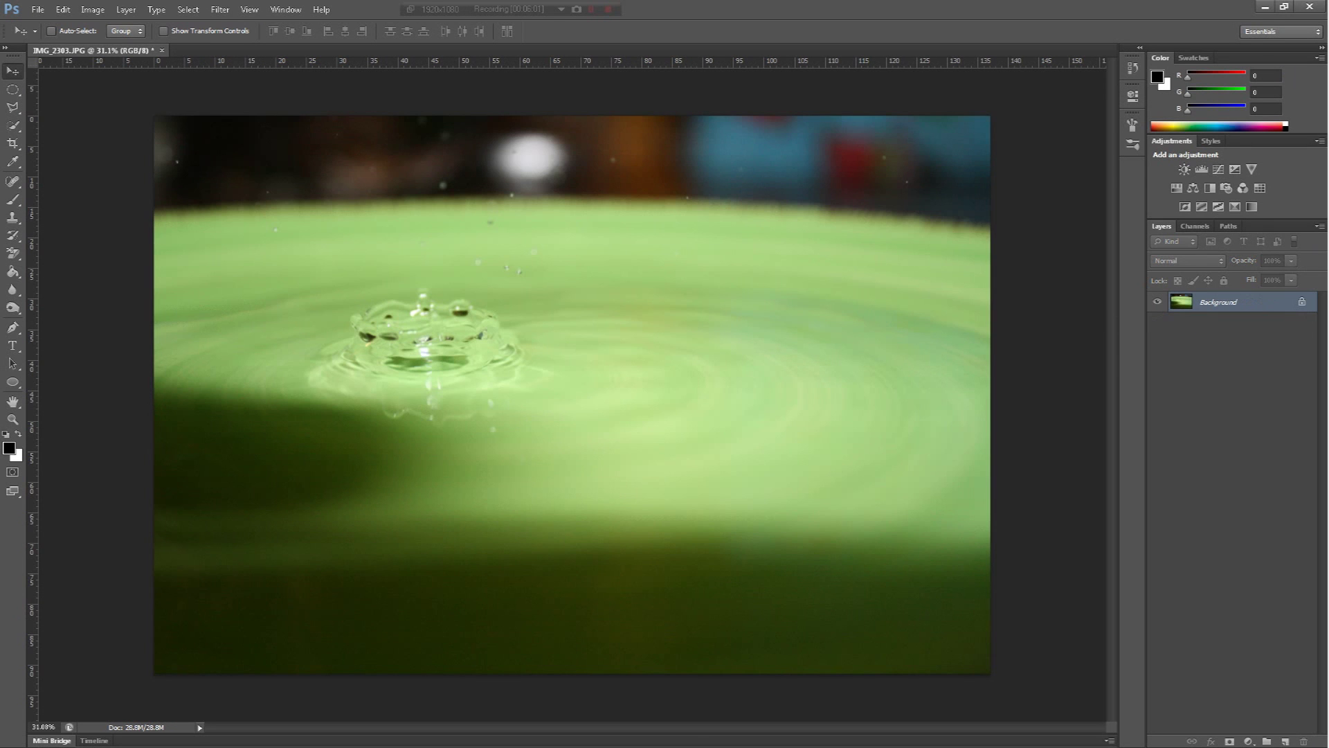
Add a Selective Color adjustment layer and try shifting the Greens, and the Reds with cyan at its maximum
left_click(1235, 206)
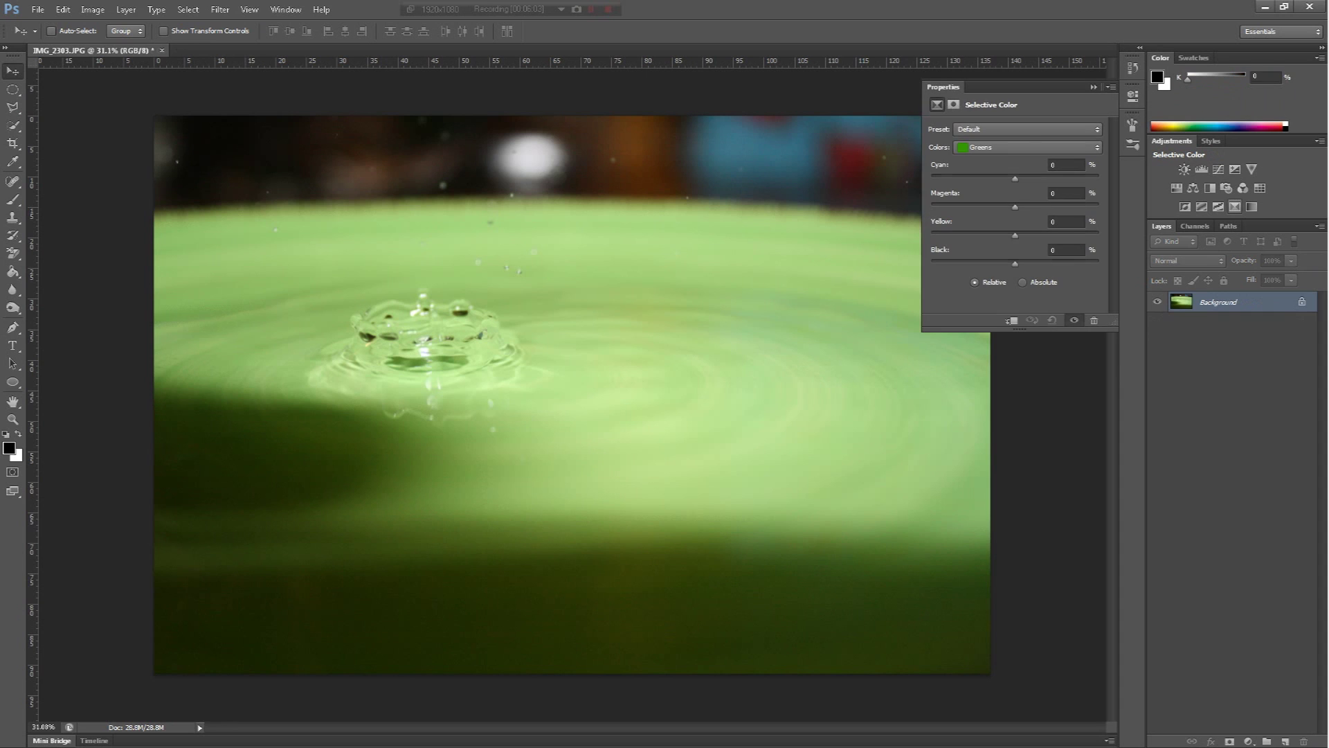
left_click(1027, 147)
left_click(983, 184)
left_click_drag(1014, 179, 1013, 263)
left_click(1026, 147)
left_click(1026, 162)
left_click_drag(1014, 178, 1099, 178)
Go through the Yellows and Magentas in the Selective Color adjustment, and set cyan to +100% for the Blacks
left_click(1027, 147)
left_click(983, 167)
left_click(1027, 147)
left_click(983, 171)
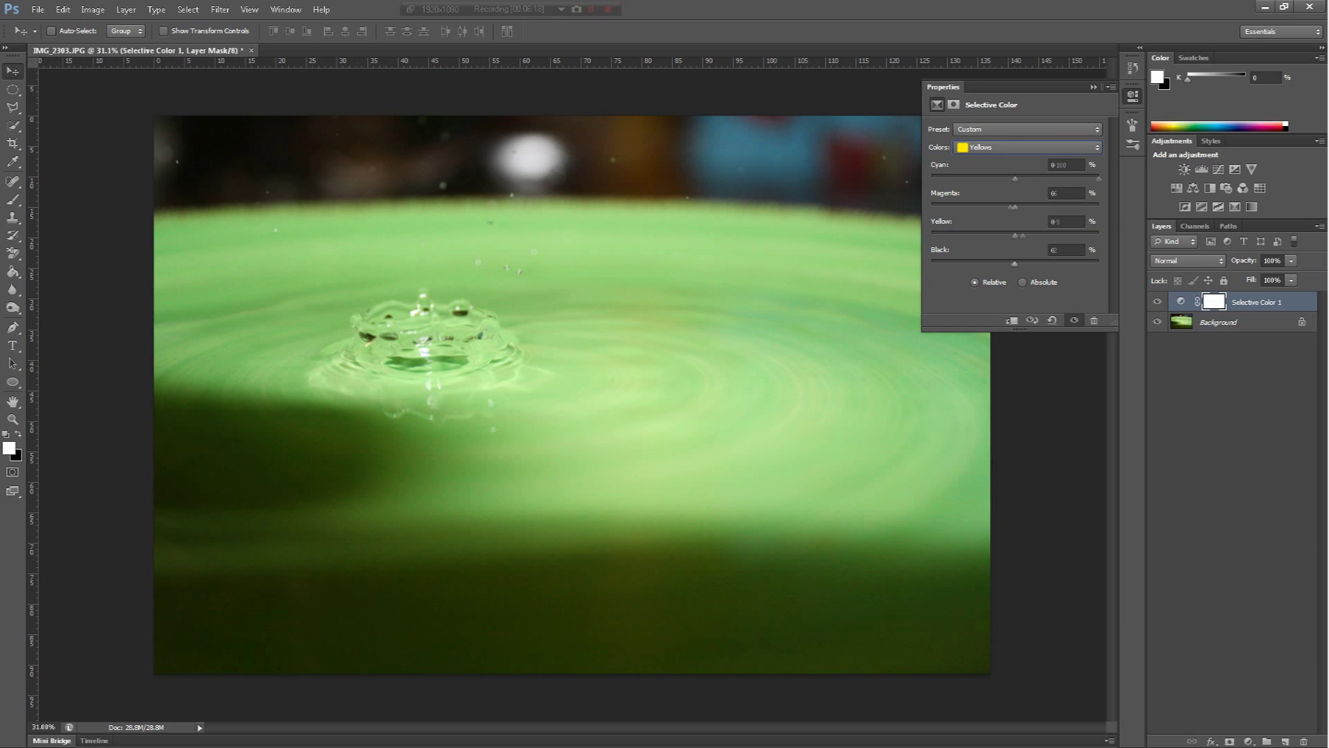
left_click(1027, 147)
left_click(983, 216)
left_click(1027, 147)
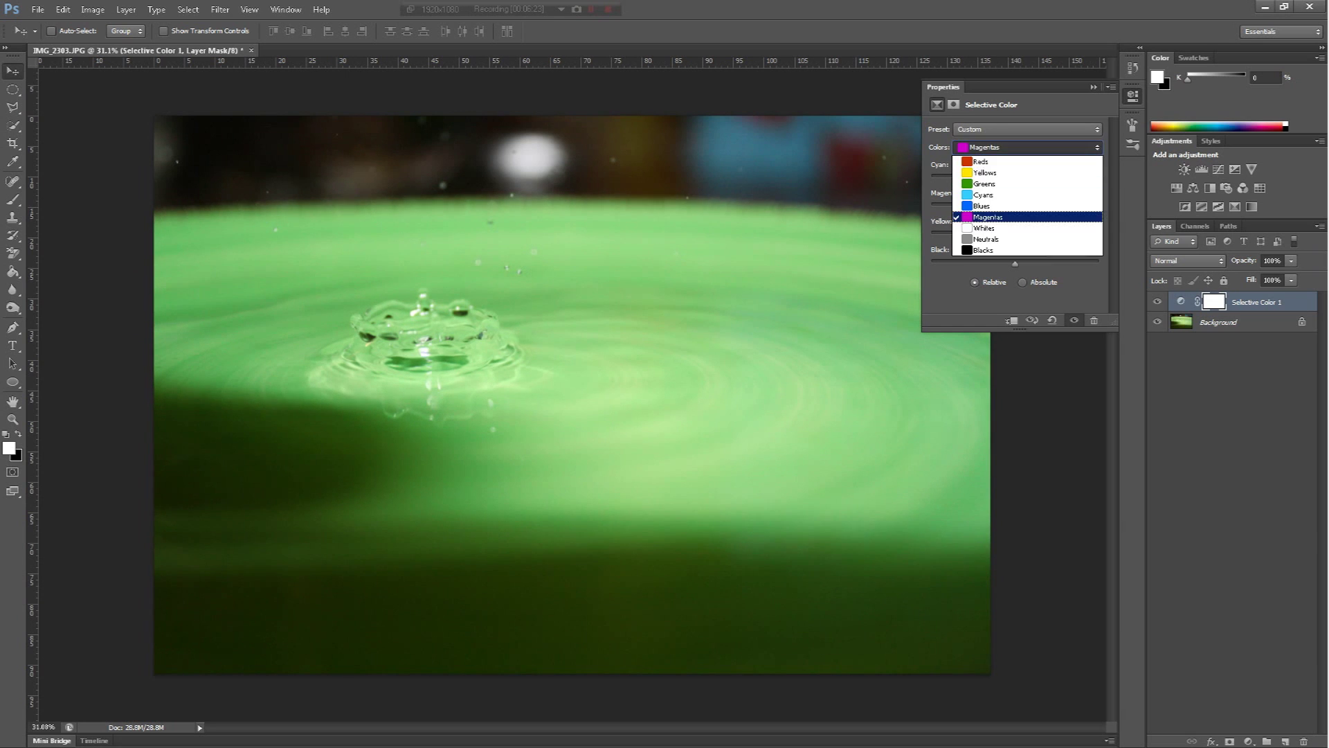
left_click(983, 253)
left_click_drag(1015, 179, 1099, 179)
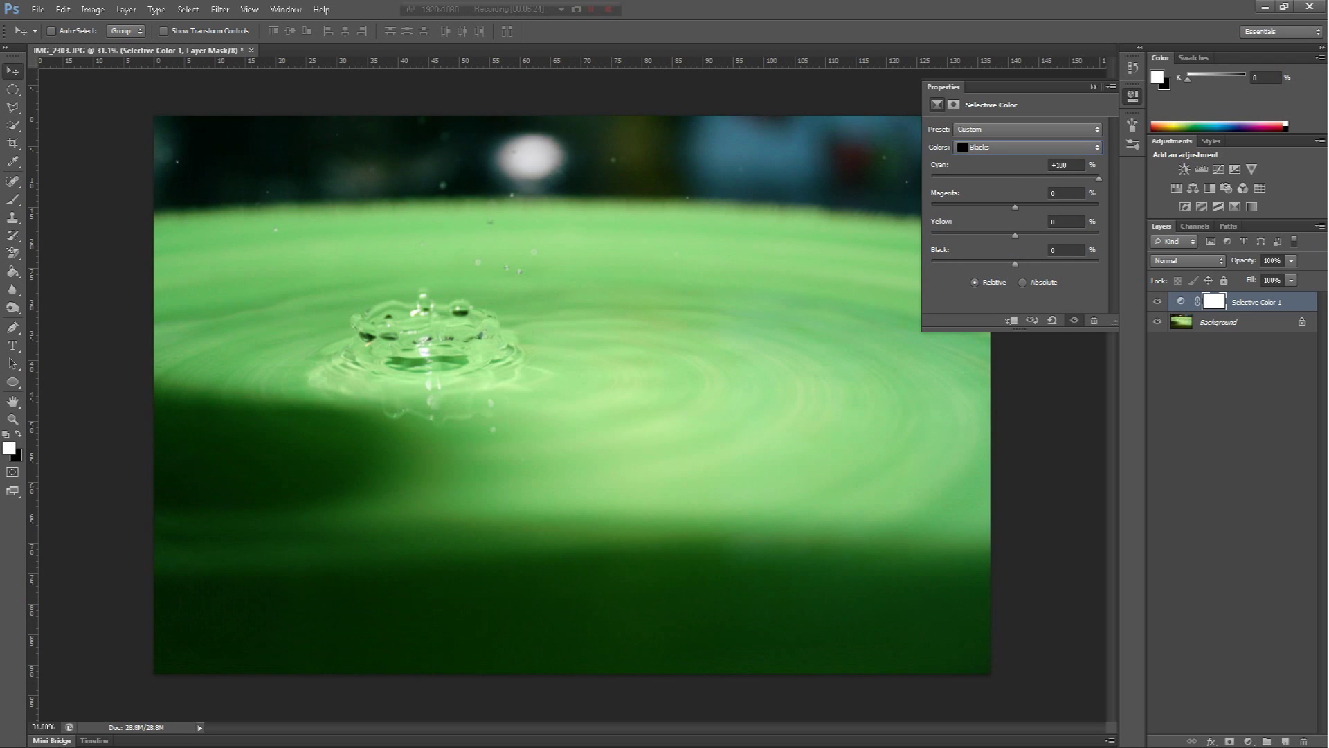
Try maximum cyan on the Whites, and delete the Selective Color layer
left_click(1027, 147)
left_click(983, 228)
left_click_drag(1015, 178, 1098, 178)
left_click(1094, 87)
left_click(1181, 301)
key("Delete")
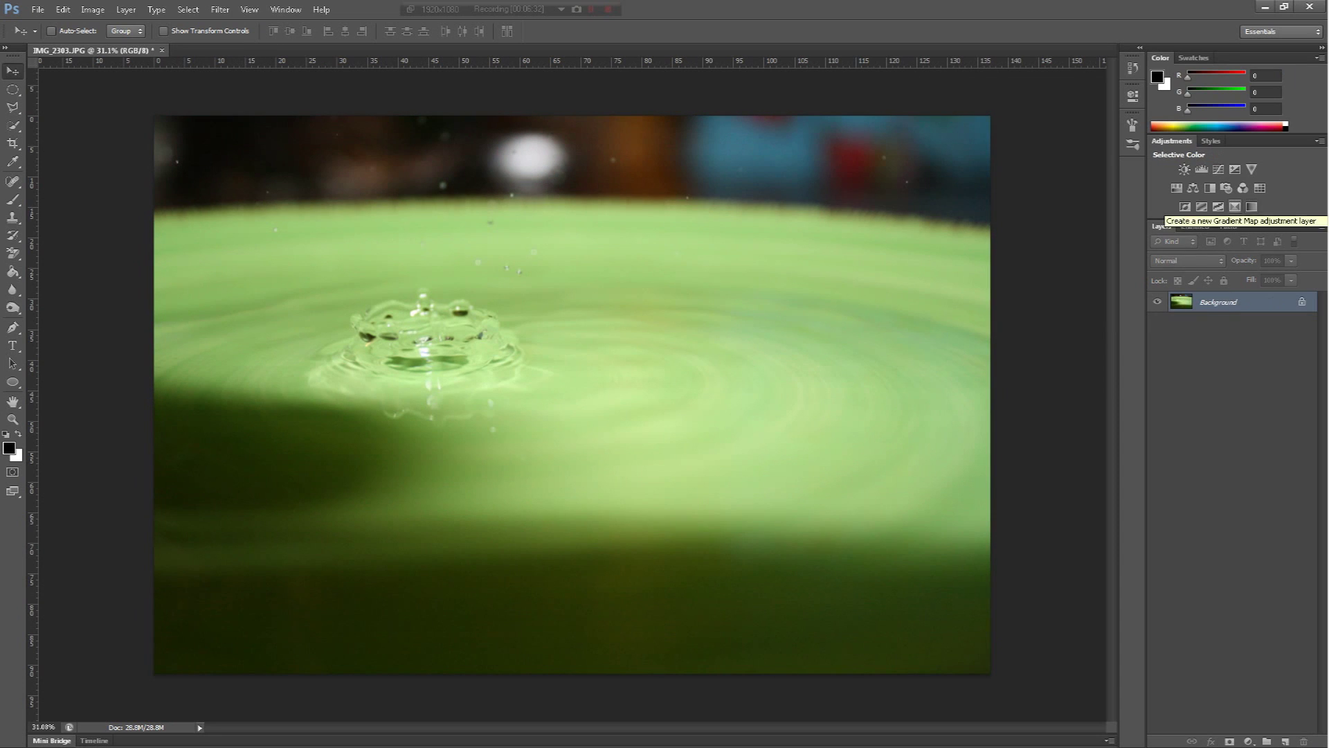
Add a Gradient Map adjustment layer and try gradient presets up to Violet, Orange in the Gradient Editor
left_click(1235, 206)
left_click(1010, 132)
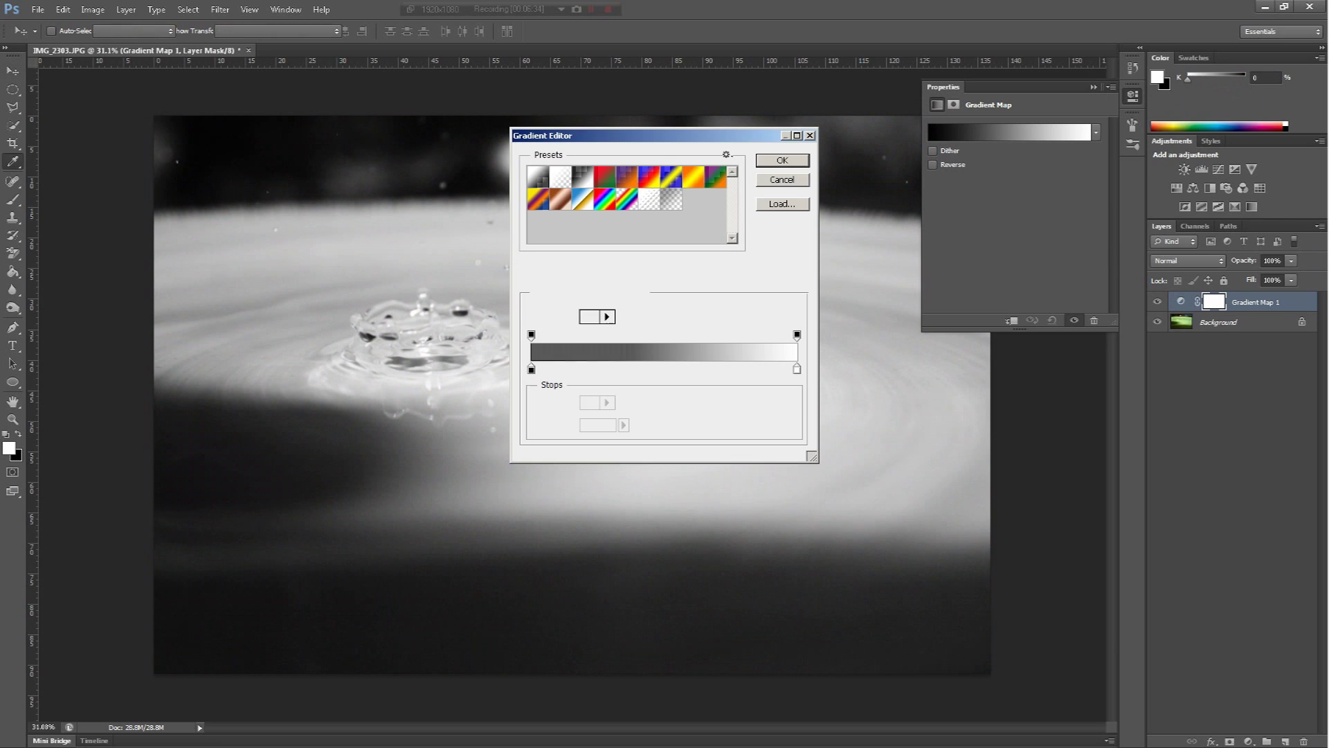
left_click_drag(588, 135, 764, 165)
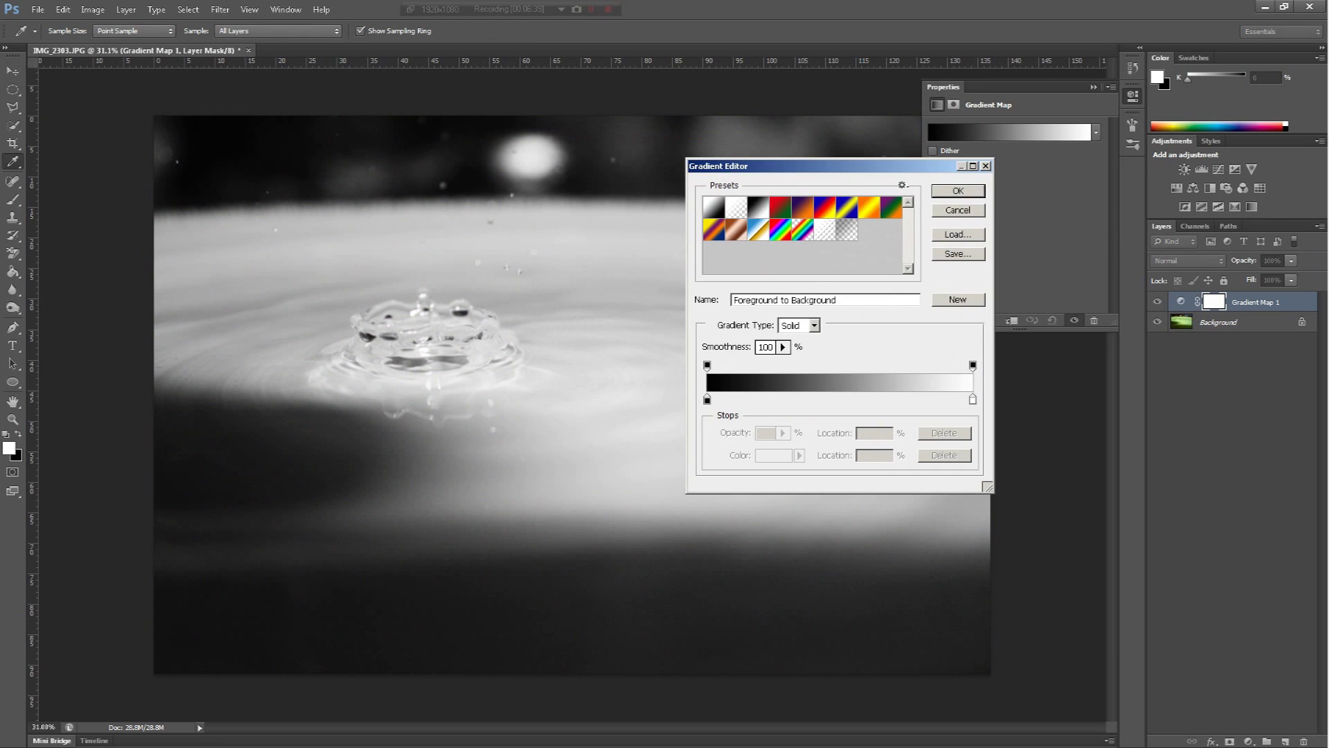
left_click(736, 206)
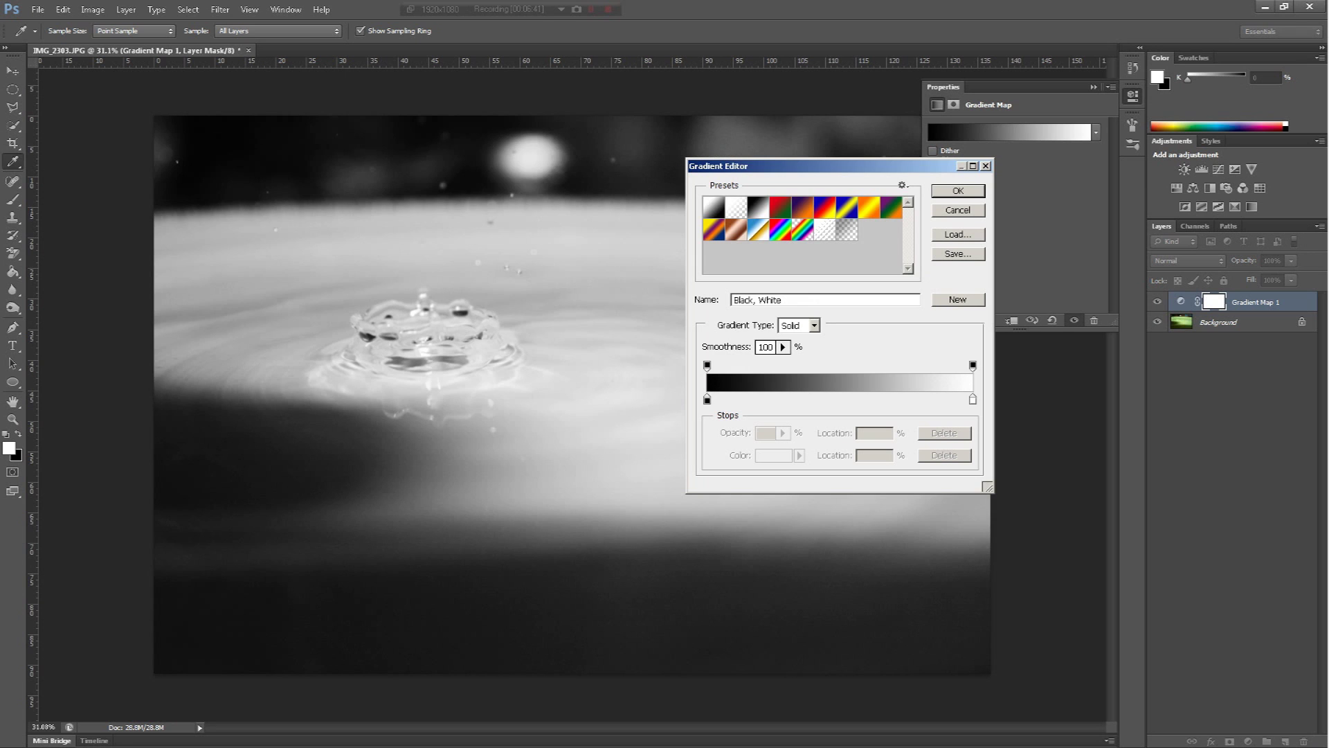
left_click(780, 207)
left_click(802, 207)
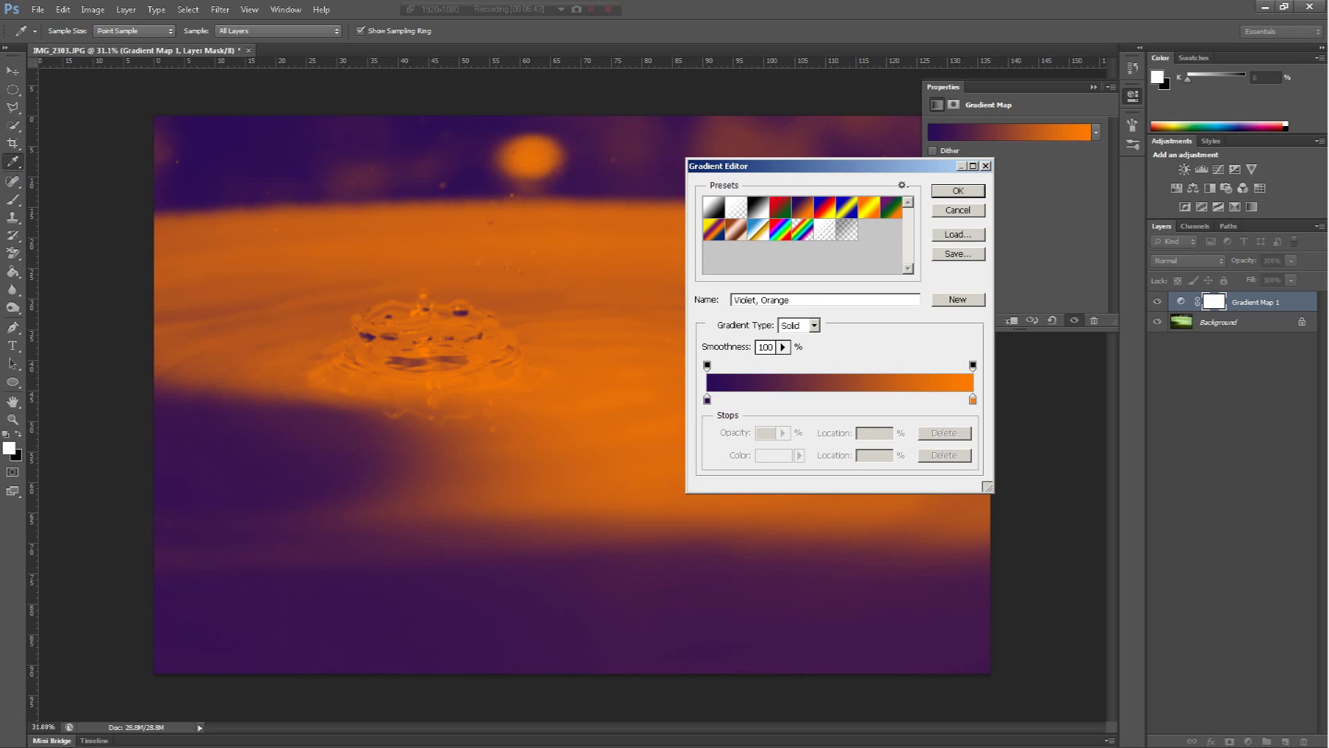
Try further gradient map presets, including Blue, Yellow, Blue and Yellow, Violet, Orange, Blue
left_click(825, 207)
left_click(846, 206)
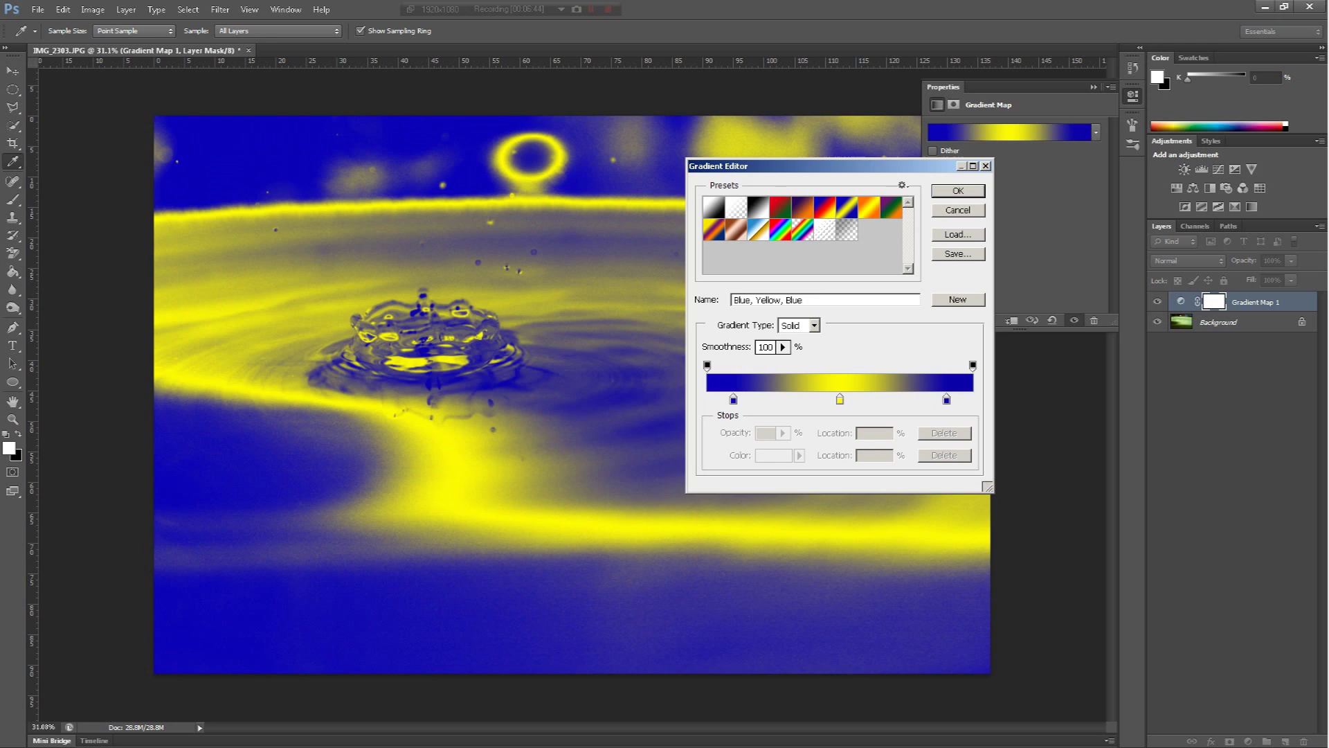
left_click(869, 206)
left_click(846, 206)
left_click(891, 207)
left_click(714, 229)
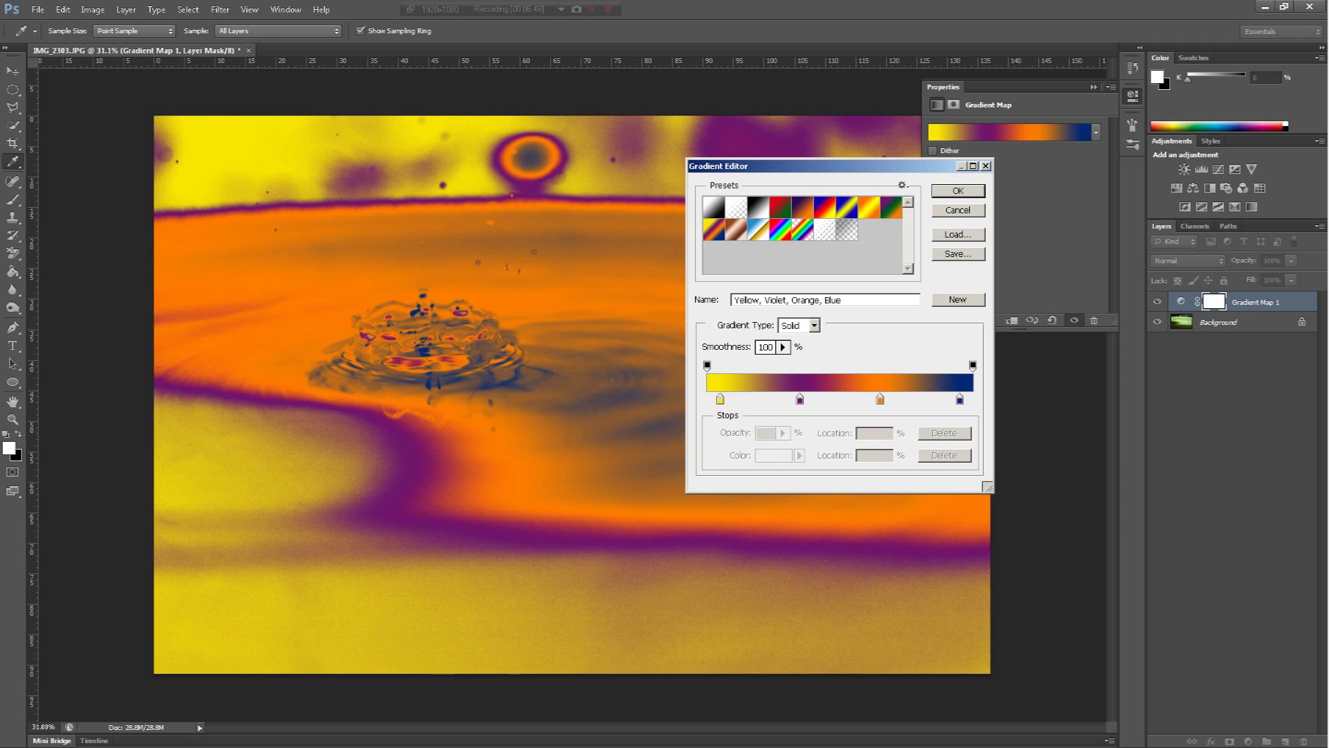
Start from the Foreground to Background preset and add a red (ff0000) color stop at about the gradient's midpoint
left_click(713, 207)
double_click(768, 399)
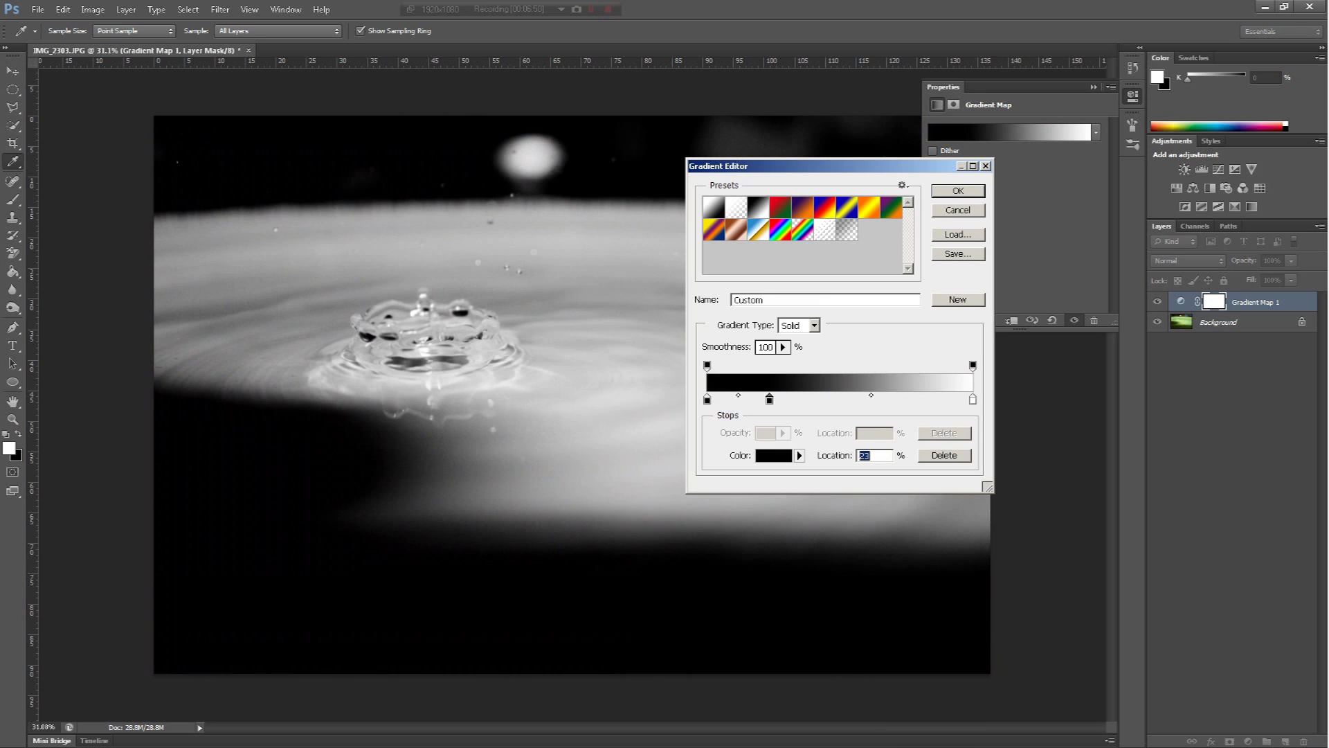
type("255")
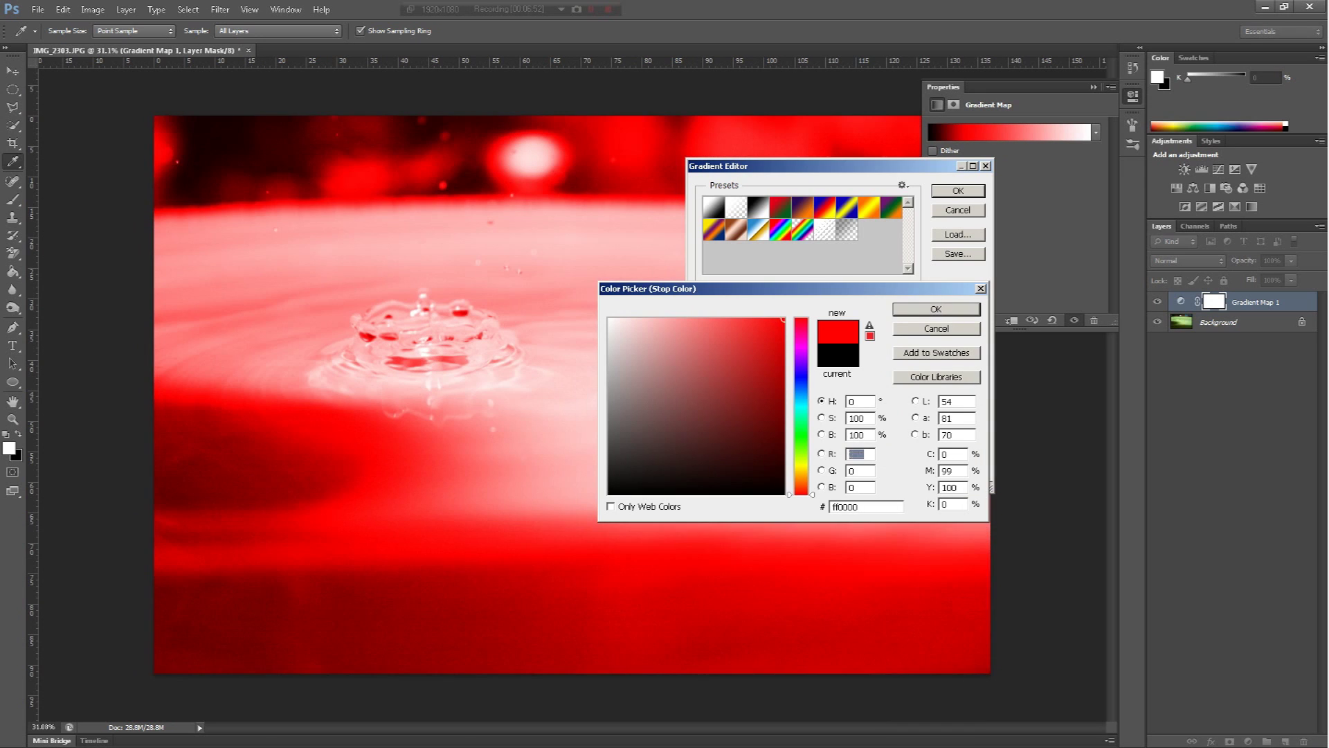
key("Return")
left_click_drag(769, 400, 840, 399)
Open the color of the gradient's white end stop for editing
left_click(972, 399)
double_click(973, 400)
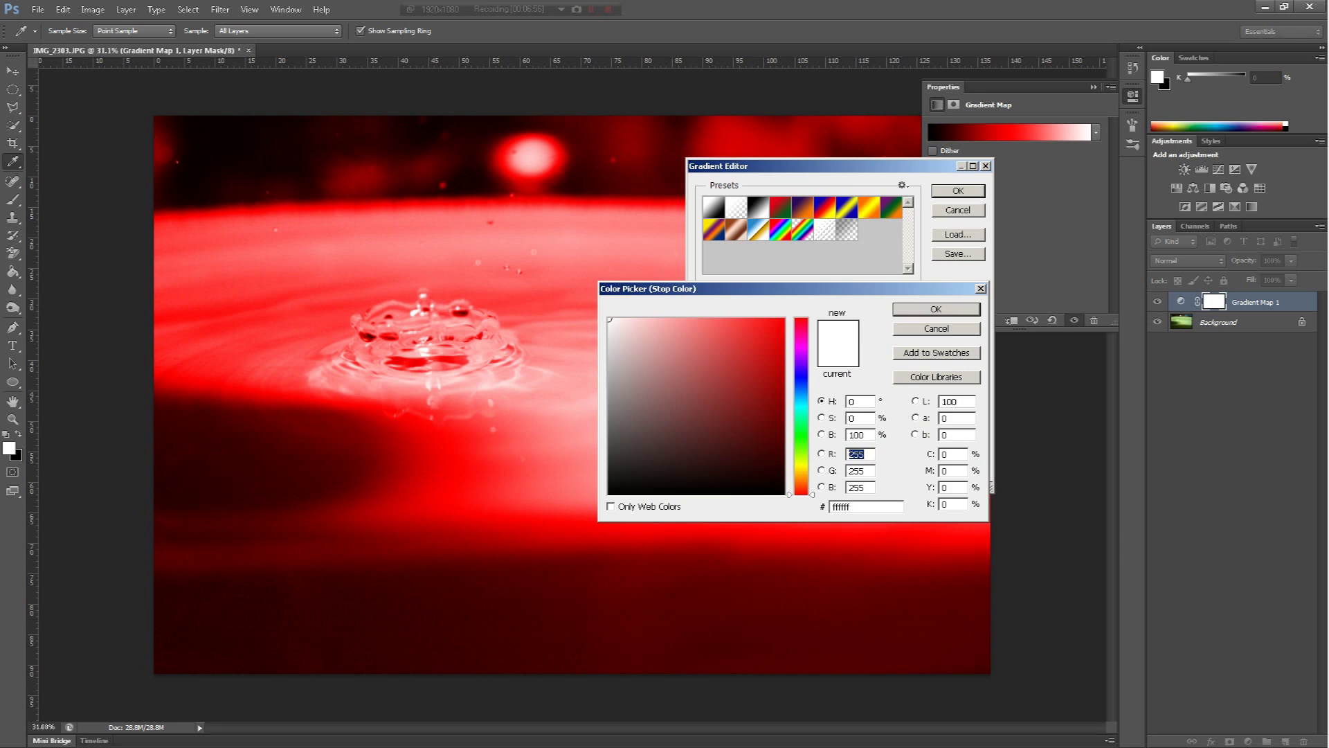